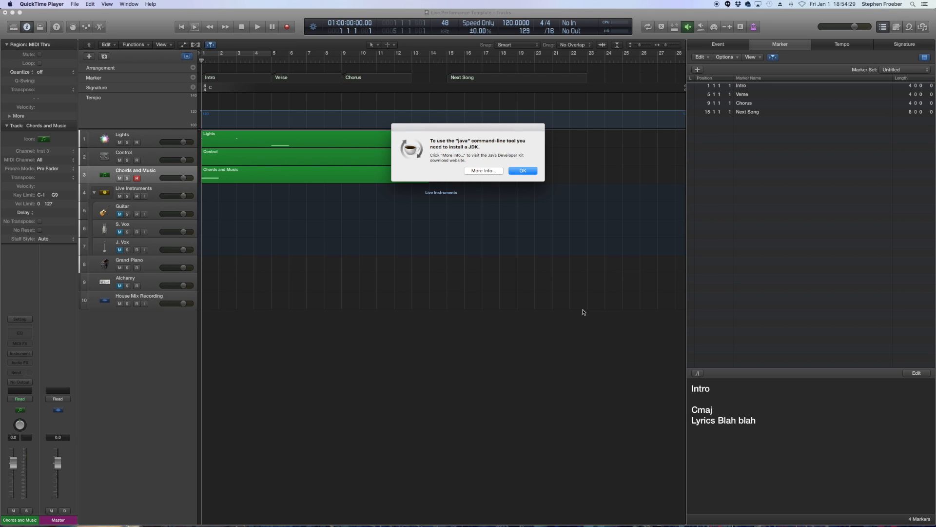
- Dismiss the Java installation alert and select the Lights track
click(531, 170)
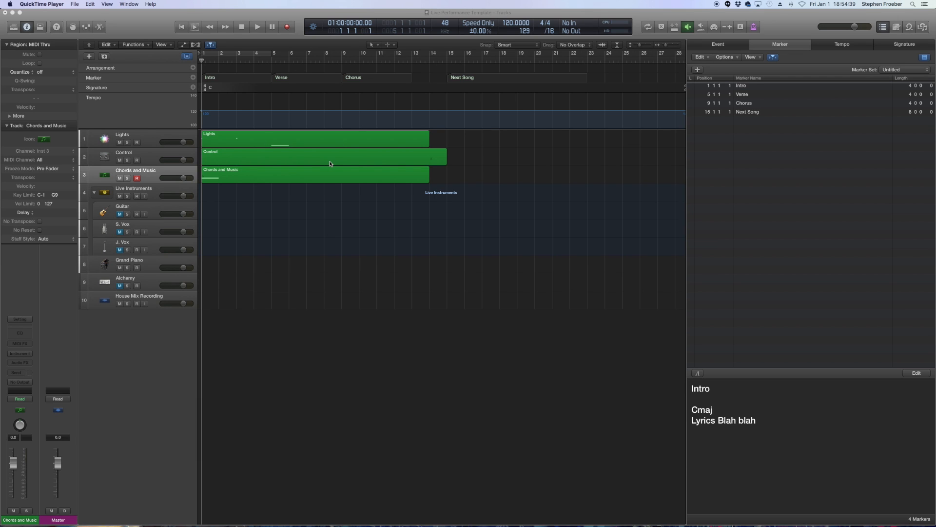
click(149, 134)
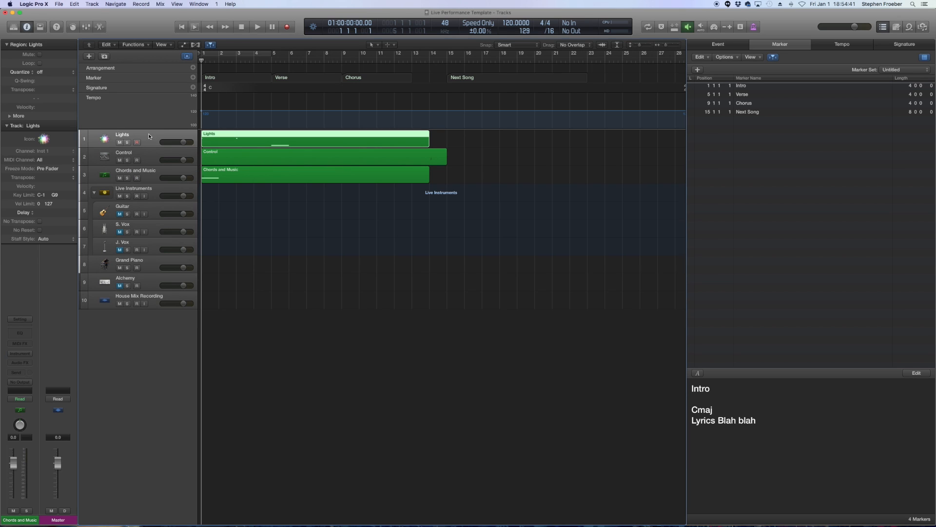
- Create an empty region on the Lights track after bar 14 with the Pencil tool
click(466, 140)
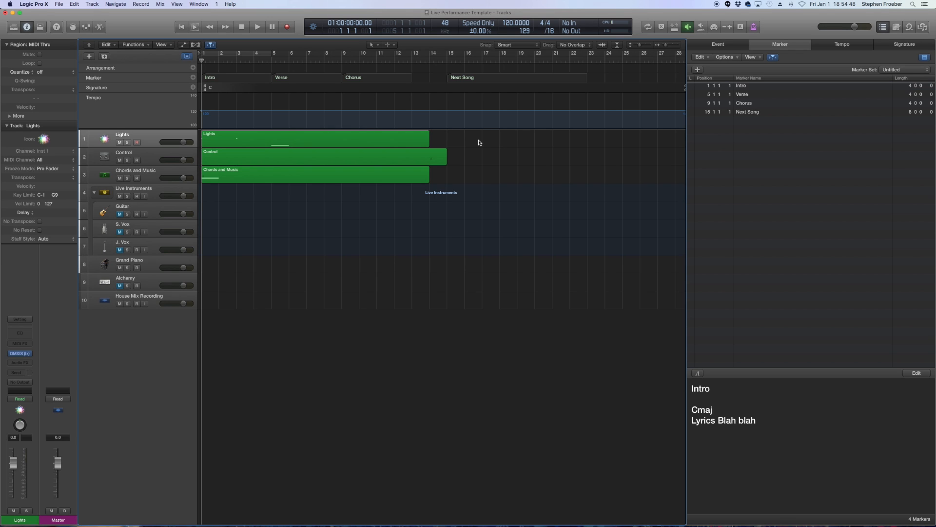
key(t)
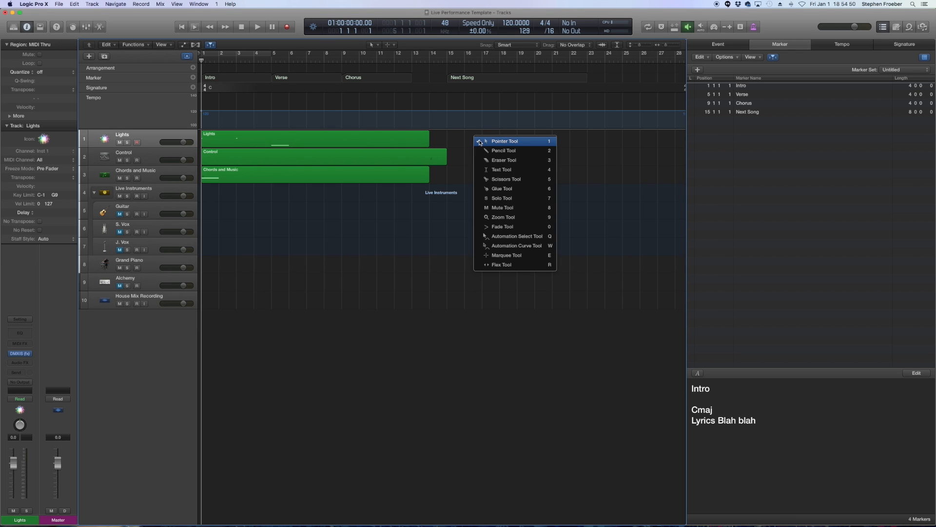
click(496, 150)
click(462, 141)
key(t)
key(t)
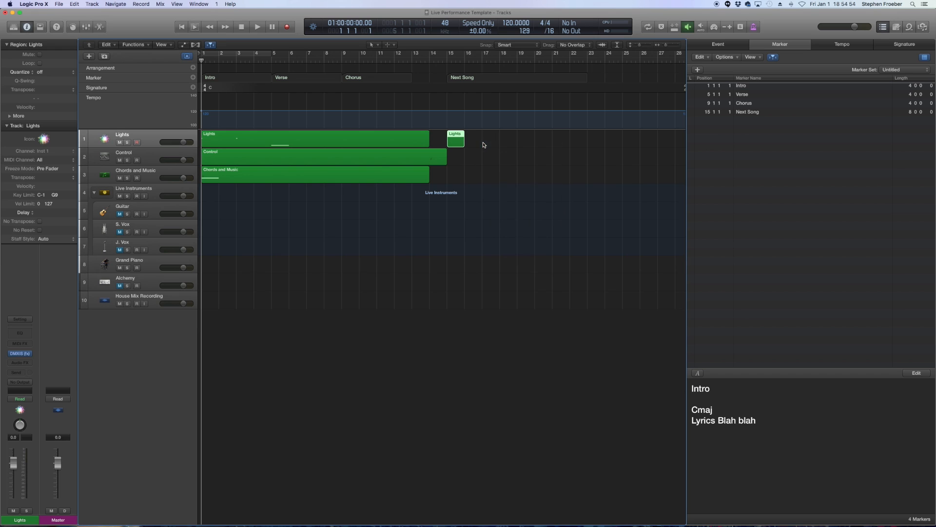
click(469, 144)
click(457, 142)
- Open the Event list and set its display filter to Notes
click(734, 45)
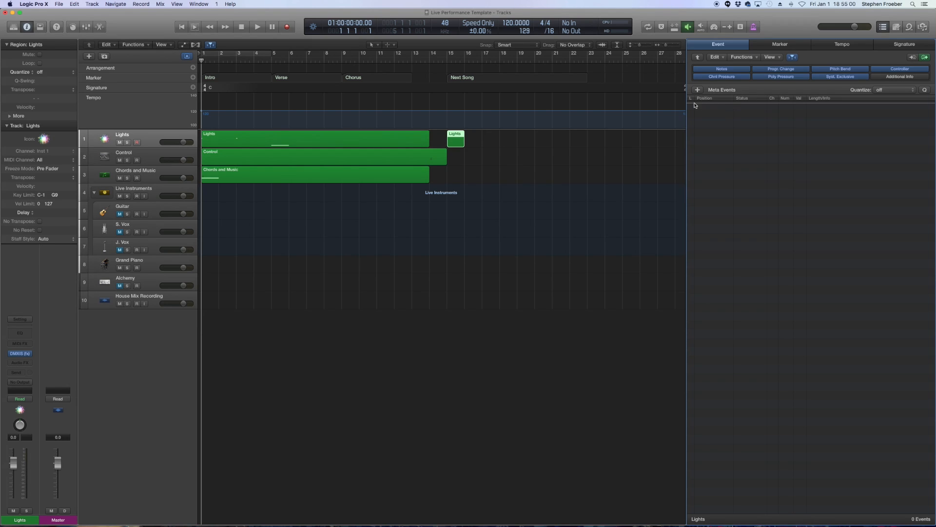
click(721, 90)
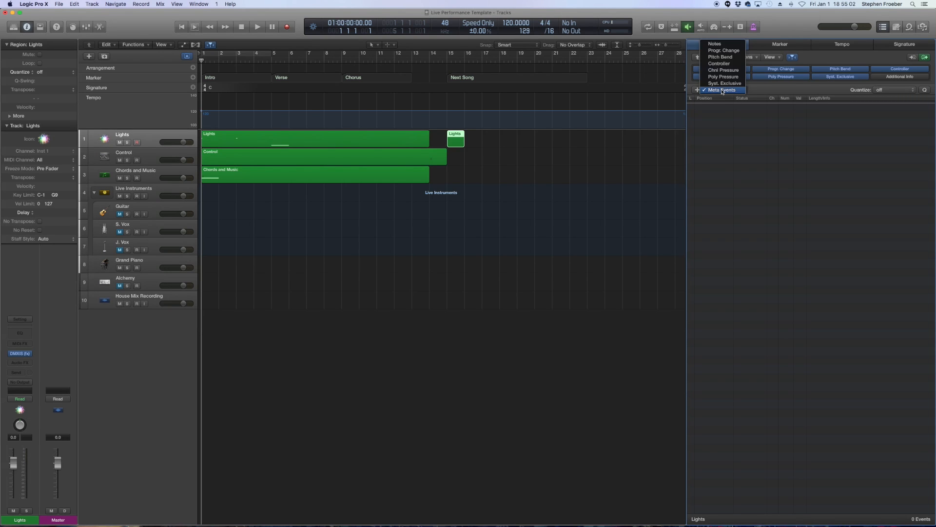
click(720, 44)
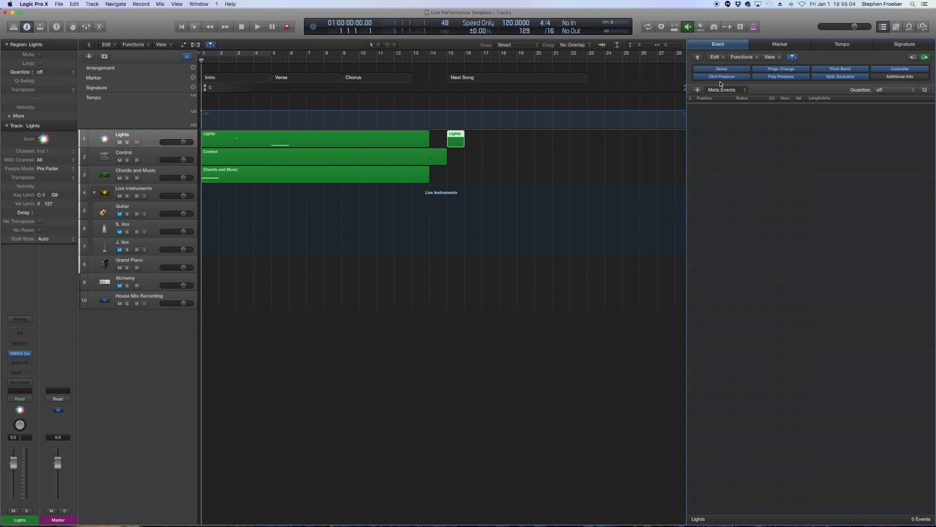
click(724, 91)
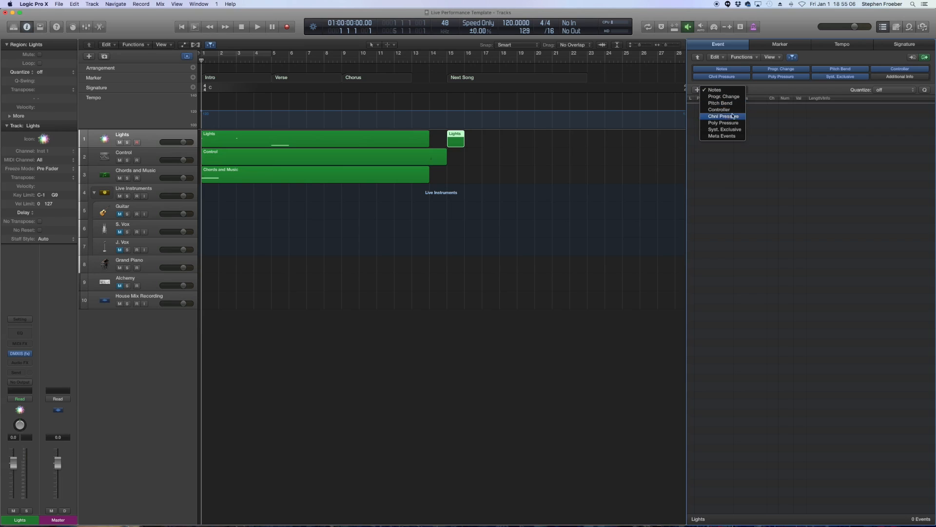
- Select the new empty Lights region and delete it
click(508, 141)
click(466, 141)
click(459, 142)
key(Delete)
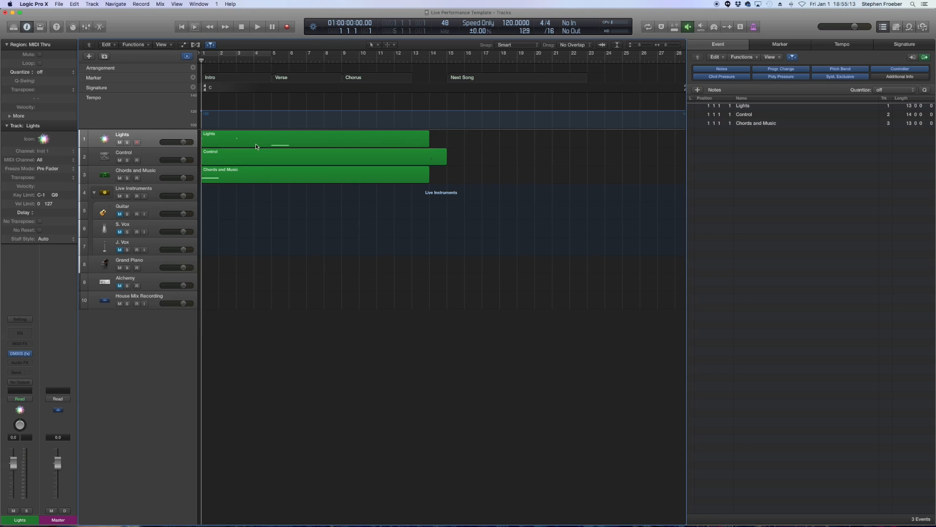
- Inspect the events contained in the Lights and Control regions
click(239, 145)
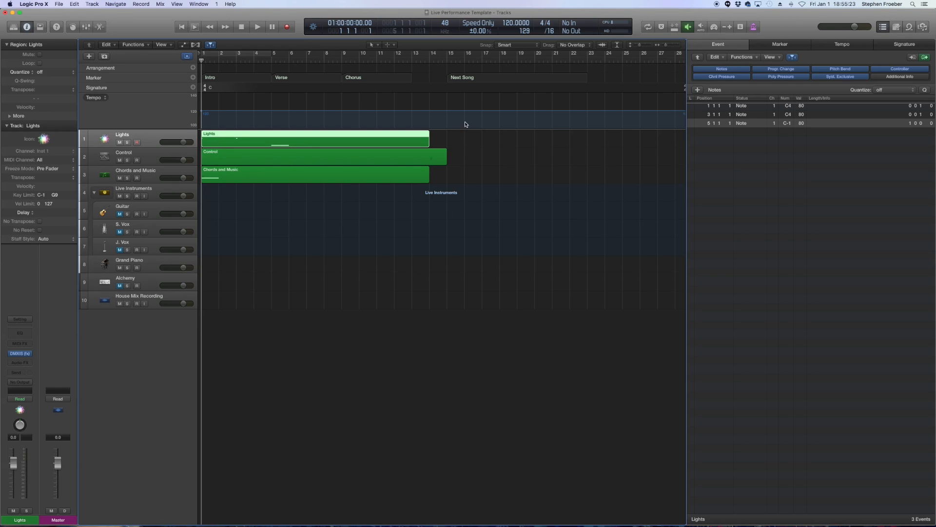
click(460, 140)
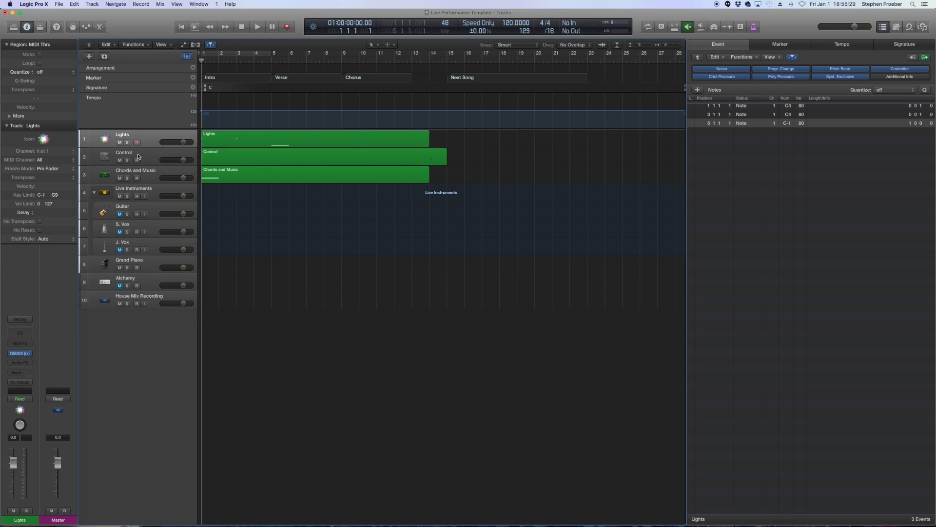
click(240, 158)
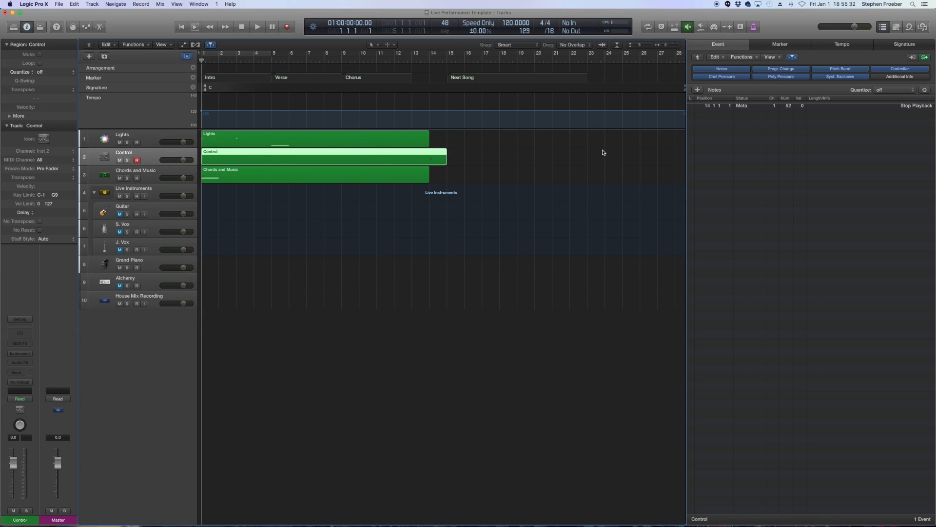
click(476, 160)
click(187, 56)
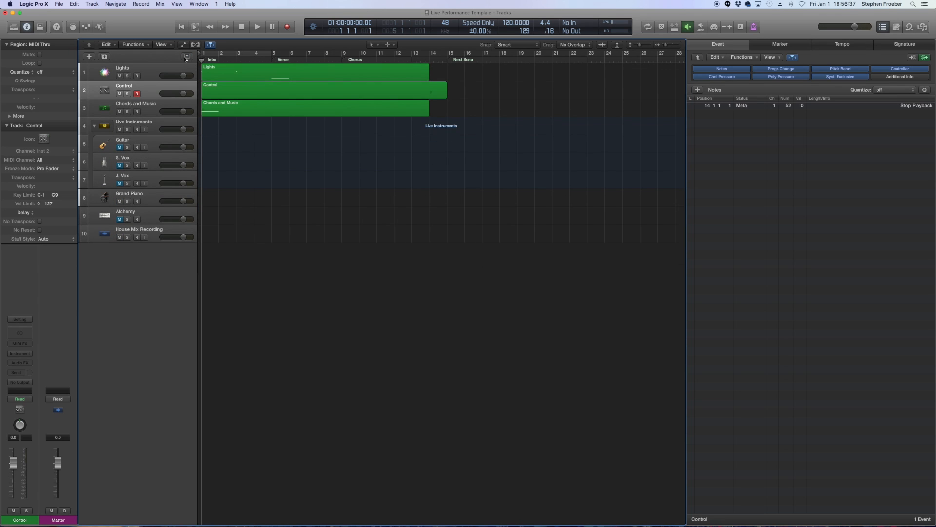
click(187, 56)
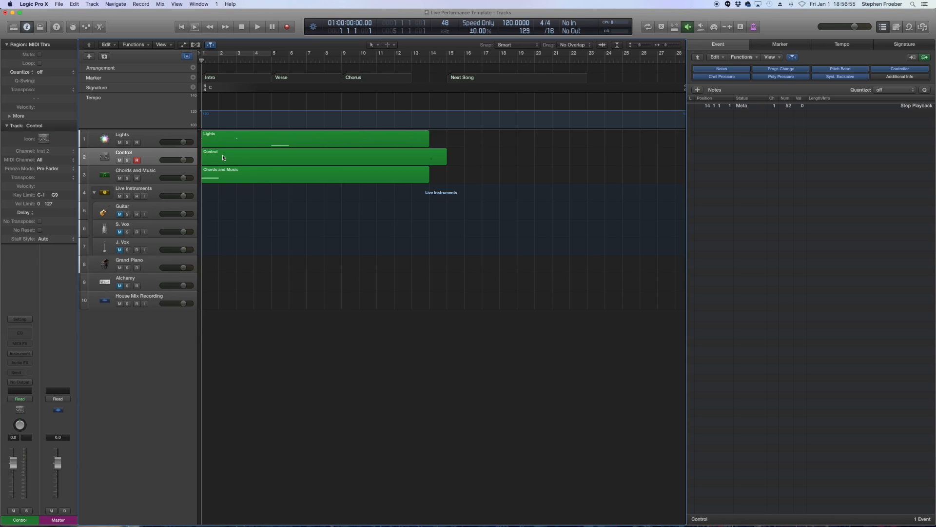
- Place the playhead near the end of bar 13, select the Control region and filter the Event list to Meta Events
click(394, 60)
key(space)
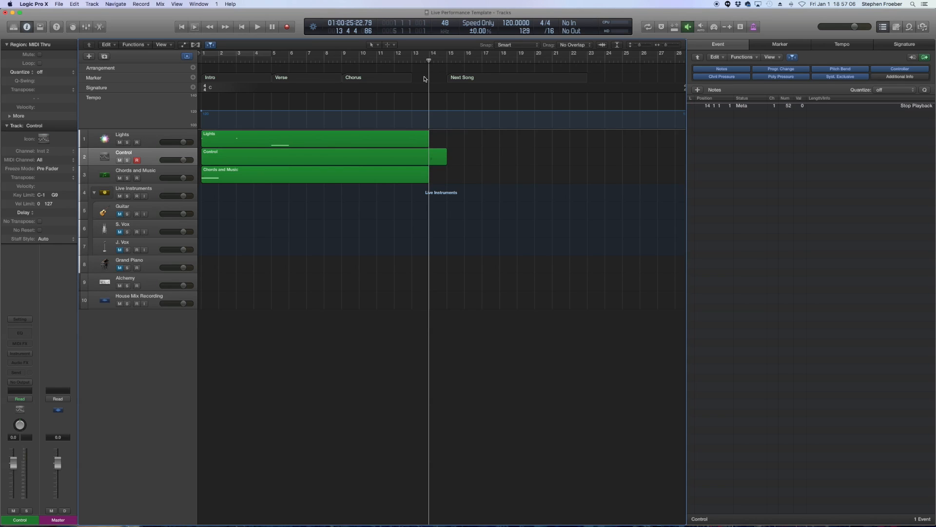
click(411, 160)
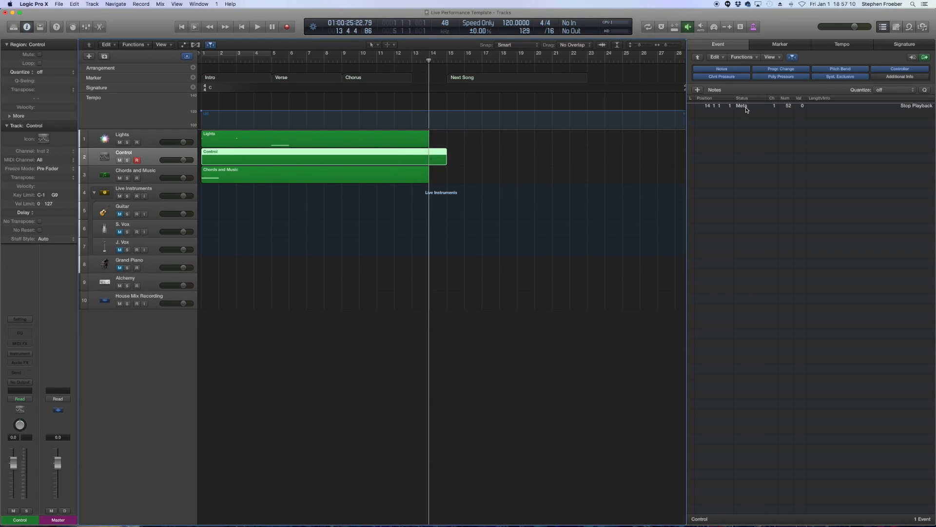
click(720, 91)
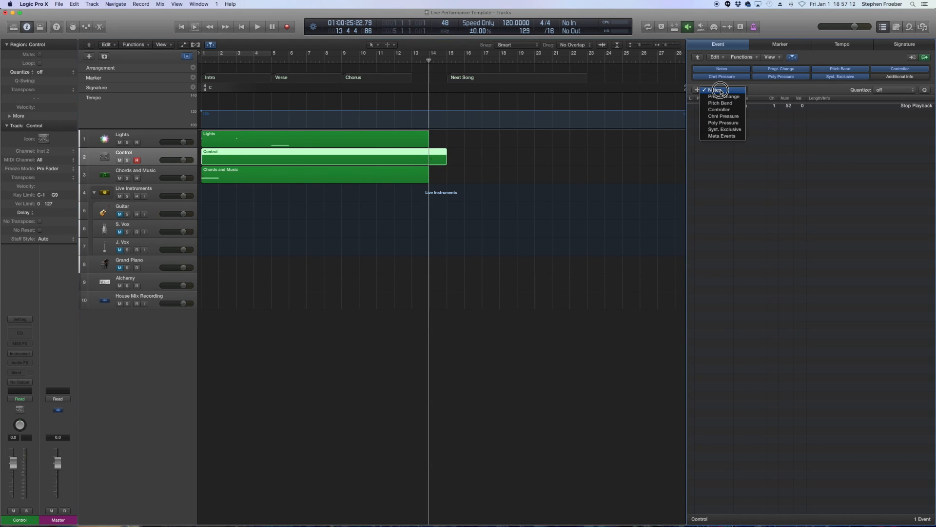
click(722, 136)
- Try adding a meta event at the playhead in the Control region, browse its number options, and delete it
click(698, 90)
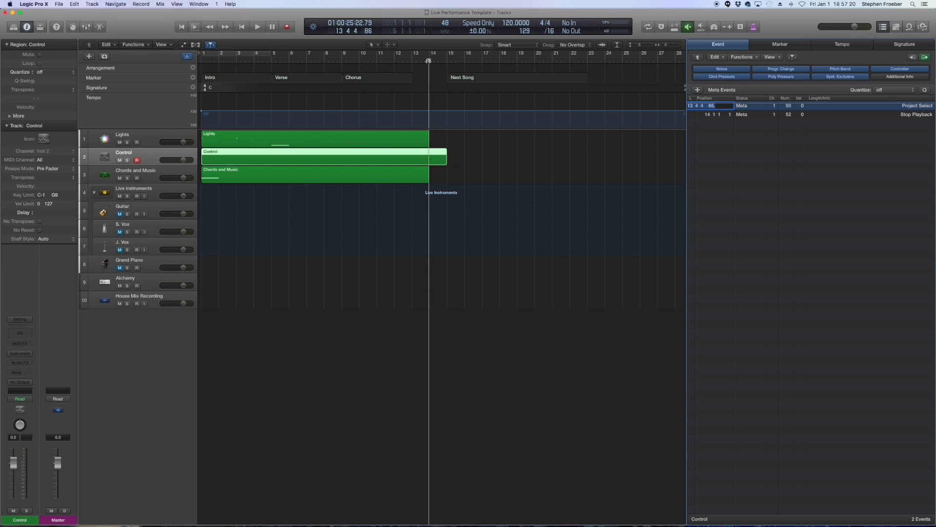
click(789, 106)
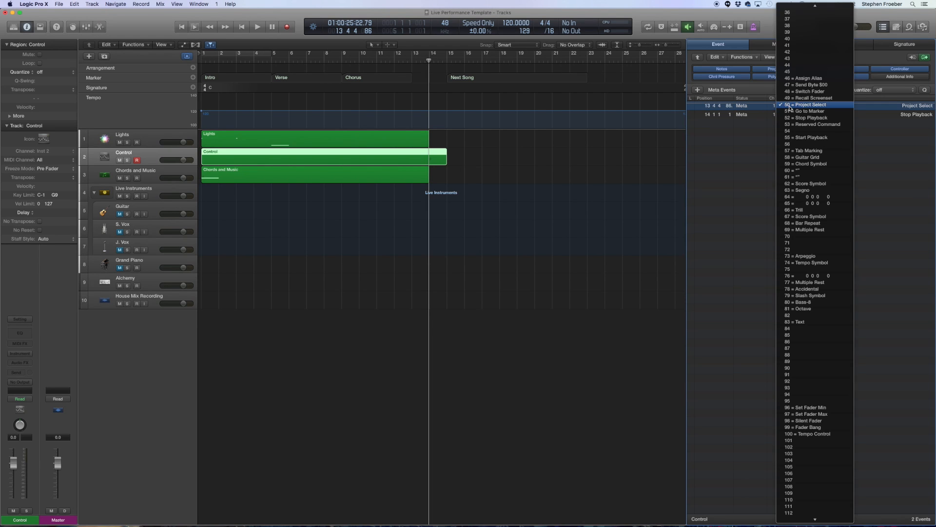
scroll(803, 14, up, 5)
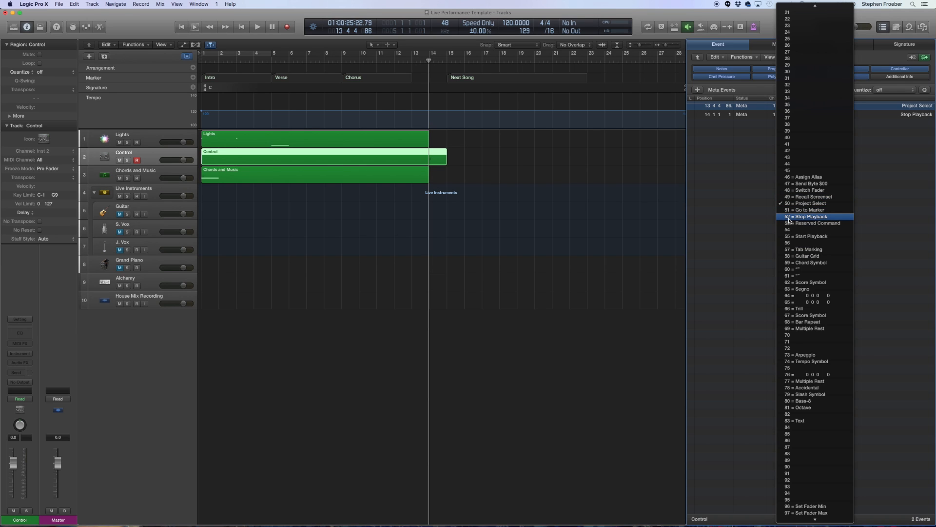
click(890, 197)
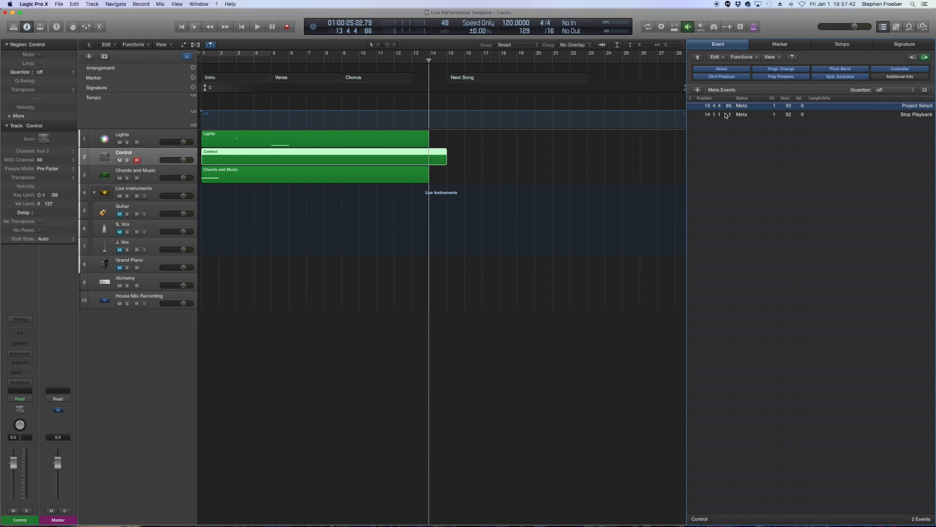
key(Delete)
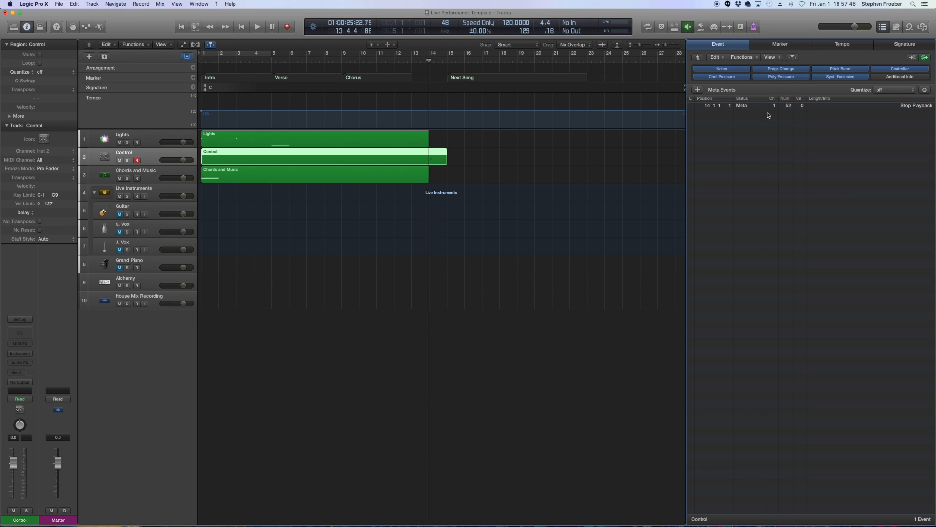
- Jump to the Next Song marker, play from there, select the Chords and Music track and stop playback
double_click(396, 61)
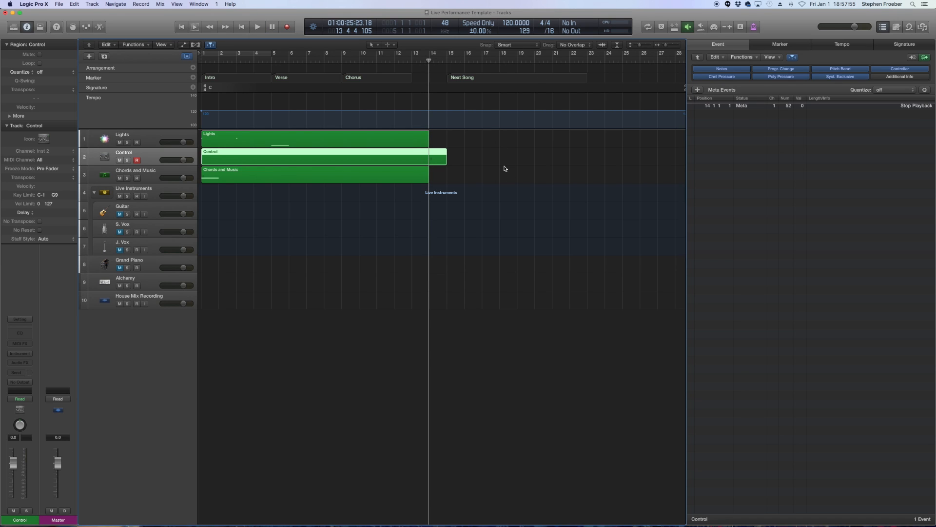
key(alt+period)
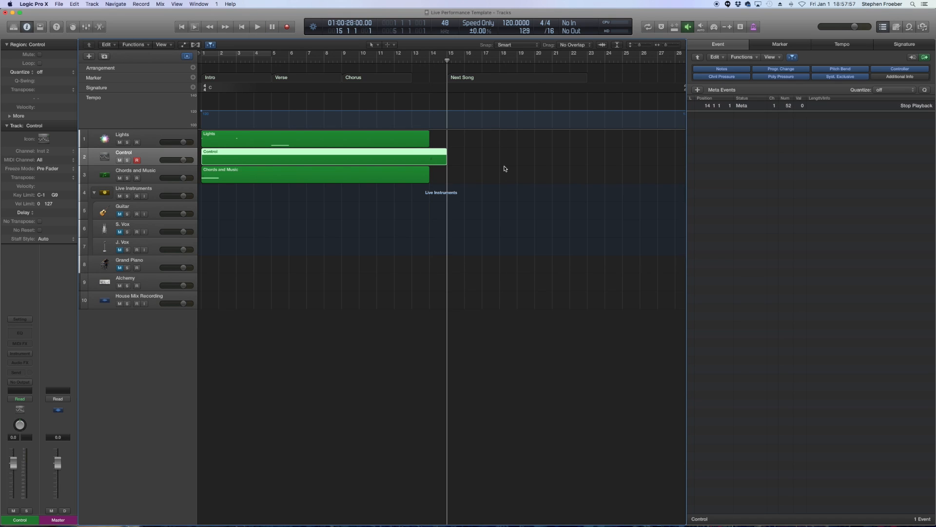
key(space)
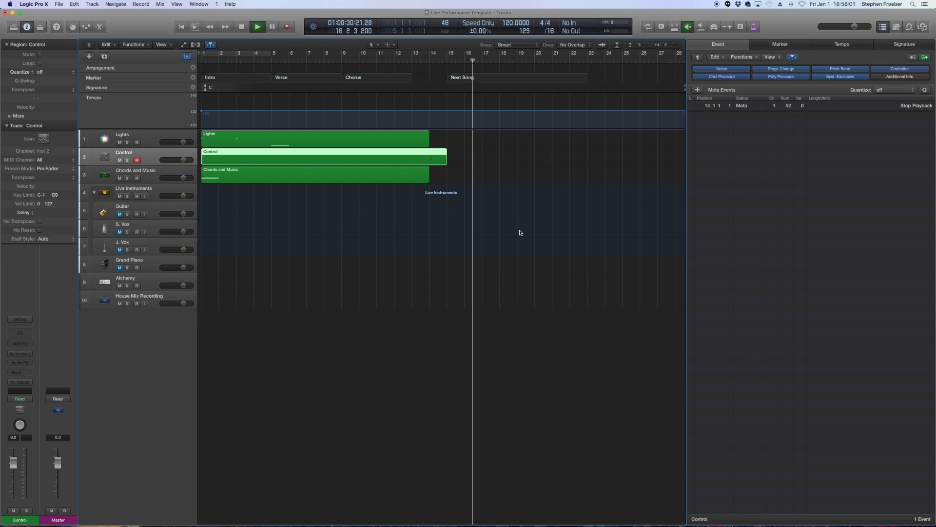
click(153, 176)
key(space)
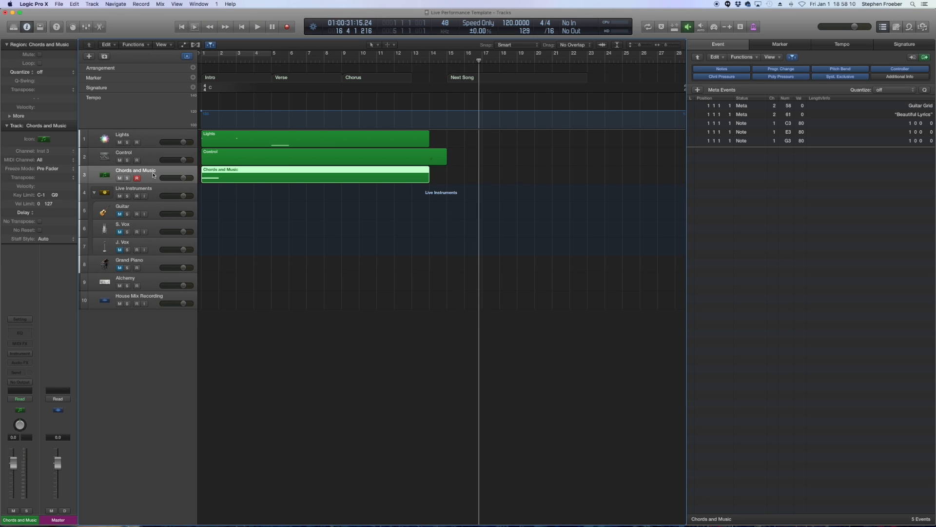
- Open the Chords and Music region in the Piano Roll and select its three chord notes
click(266, 204)
double_click(272, 181)
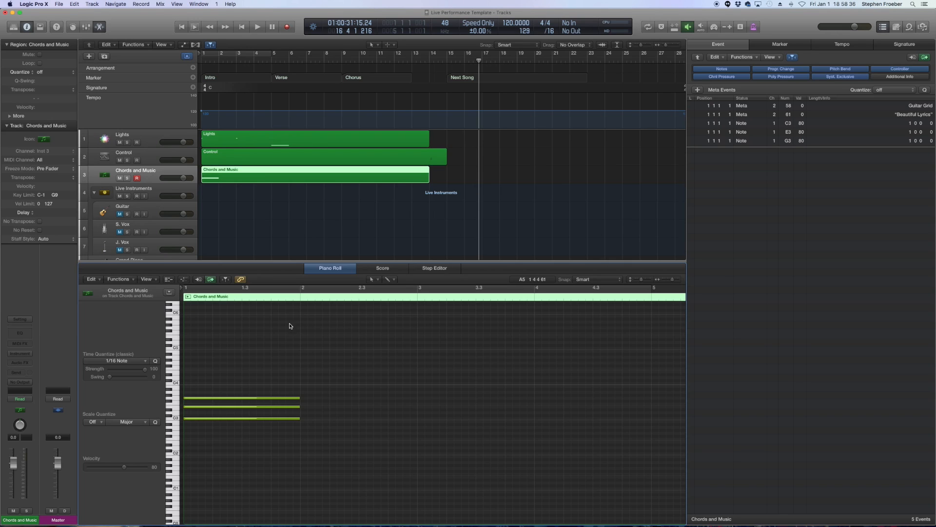
drag(244, 446, 204, 359)
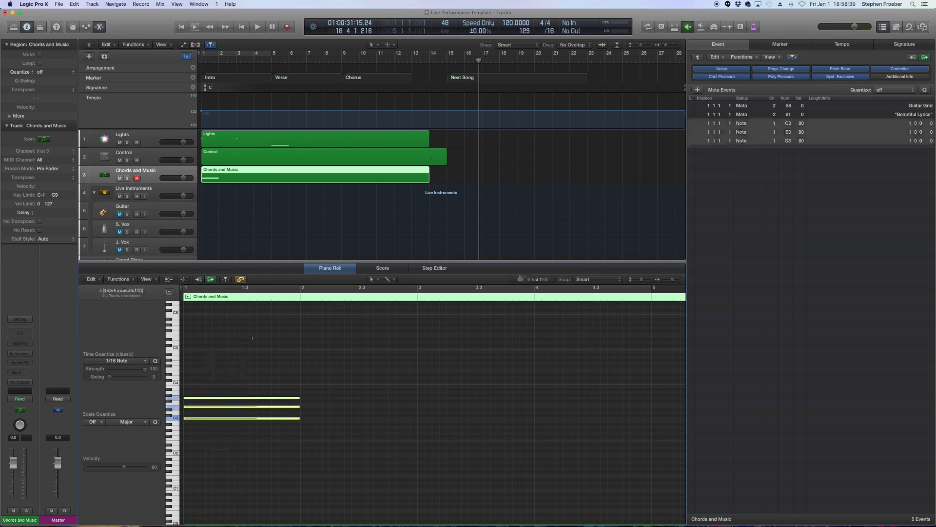
click(294, 223)
- Switch the editor to the Score view showing the Chords and Music region
key(p)
key(n)
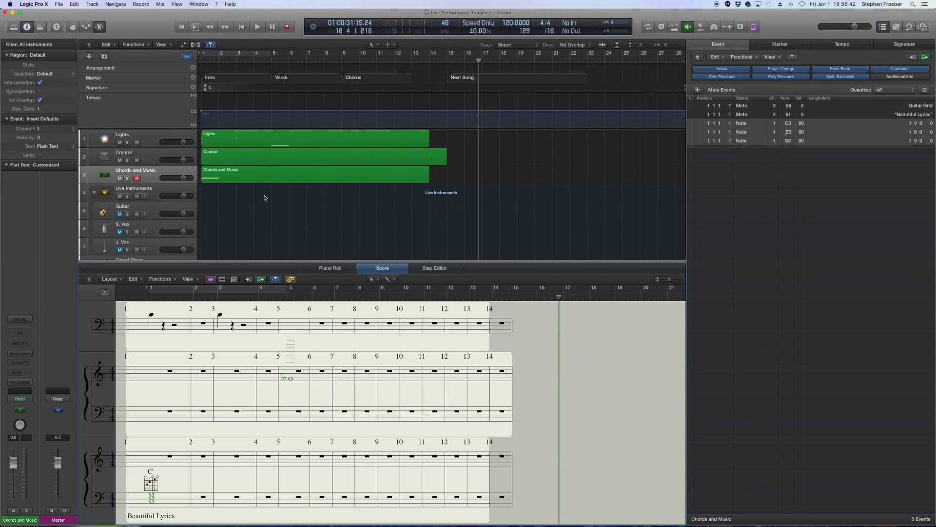
click(243, 176)
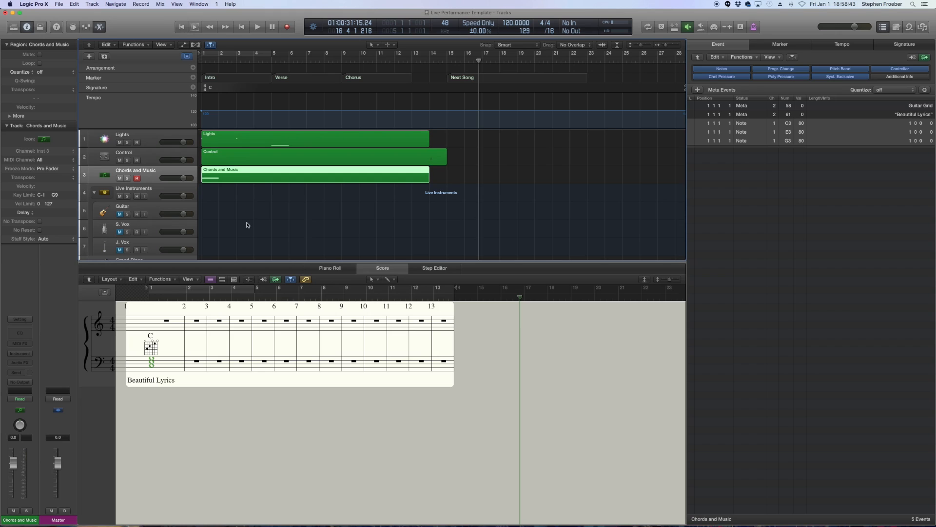
click(235, 412)
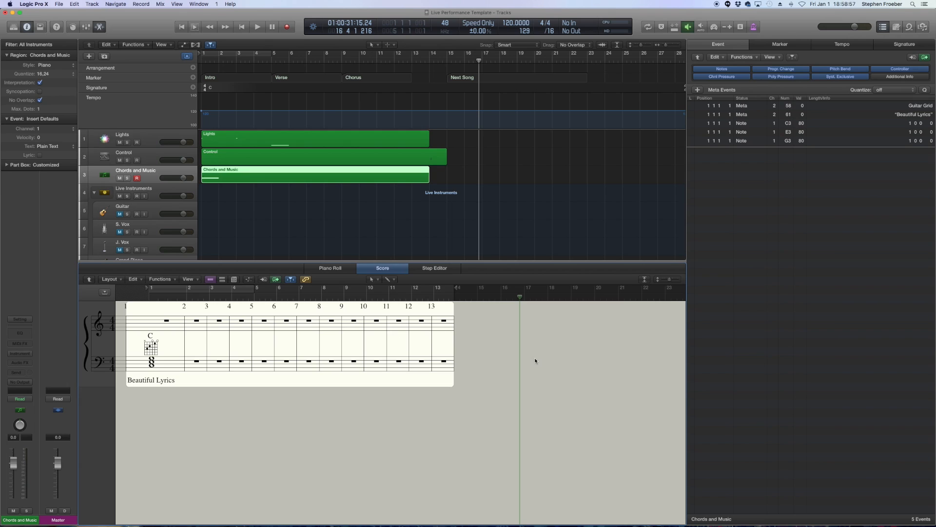
- Close the editor to return to the full Tracks view
click(29, 382)
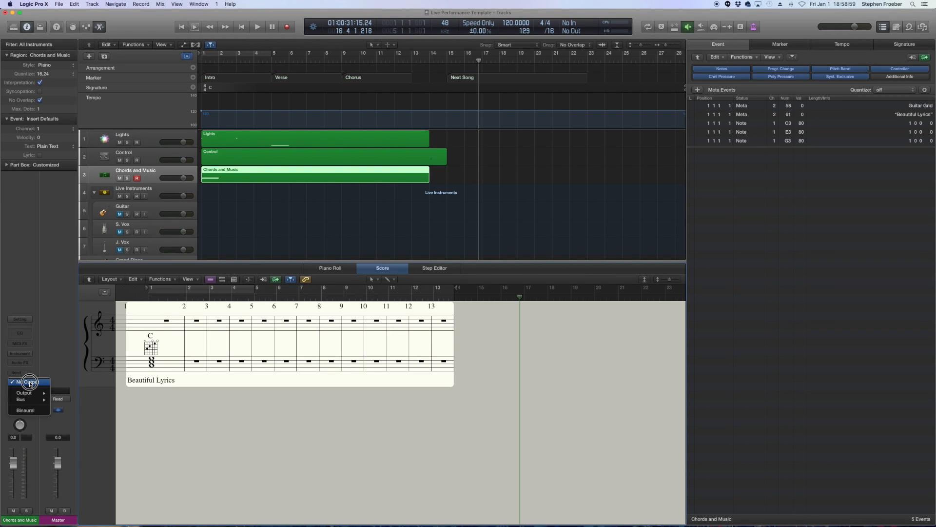
click(29, 382)
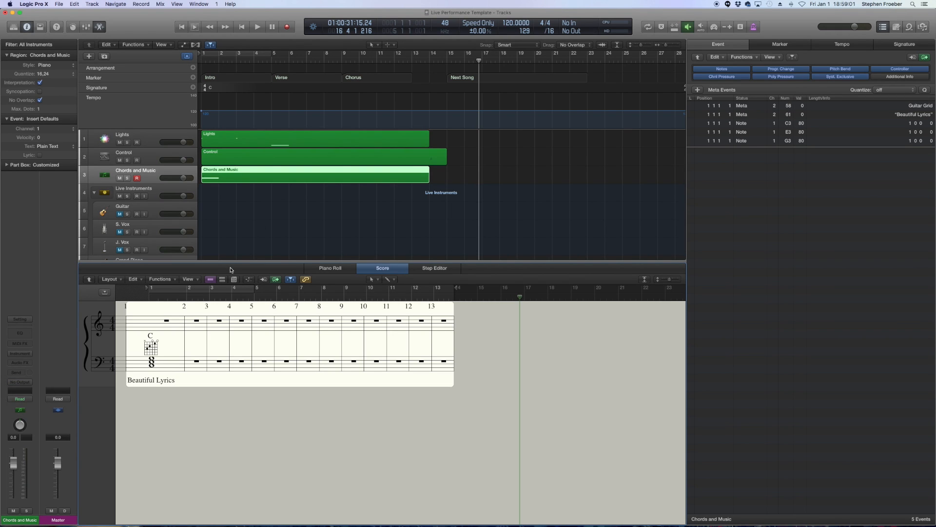
click(252, 198)
click(226, 182)
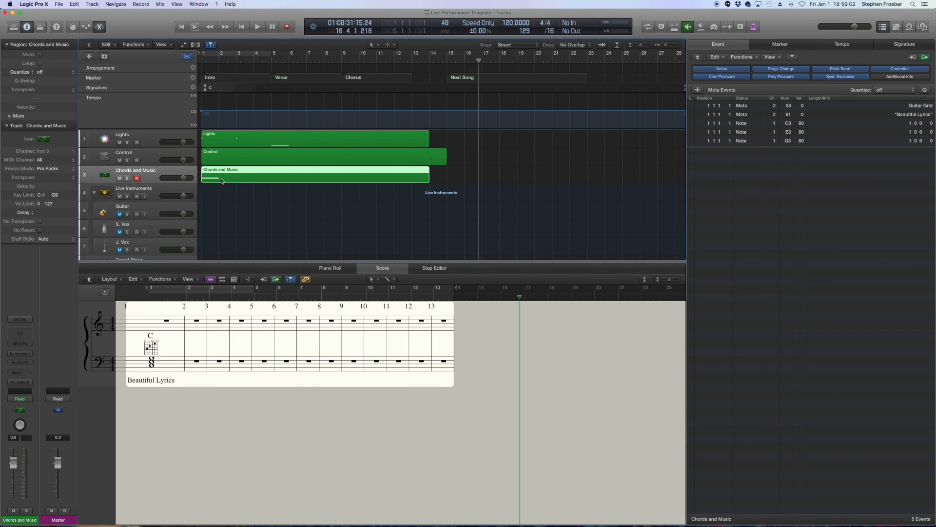
click(258, 206)
key(e)
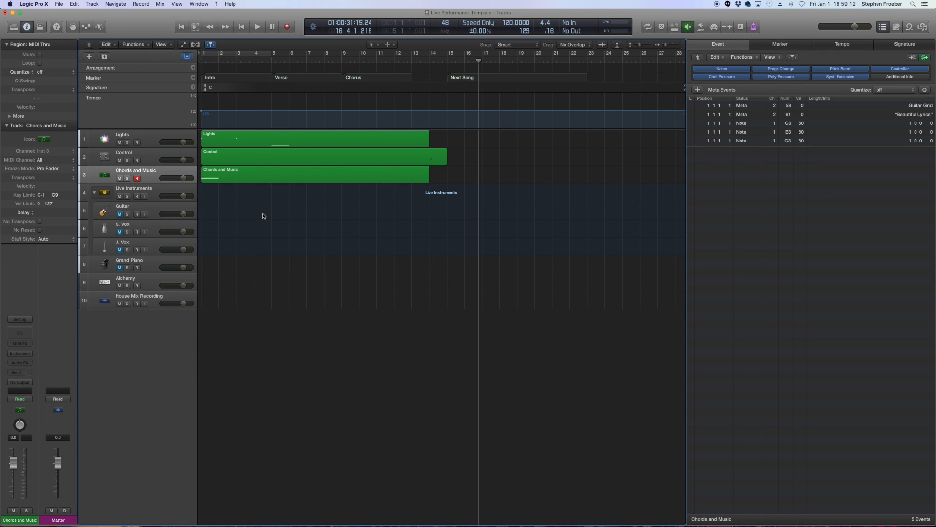
- Select the Intro, Verse and Chorus markers in turn to read their notes in the Marker list, then return the playhead to the start
click(217, 78)
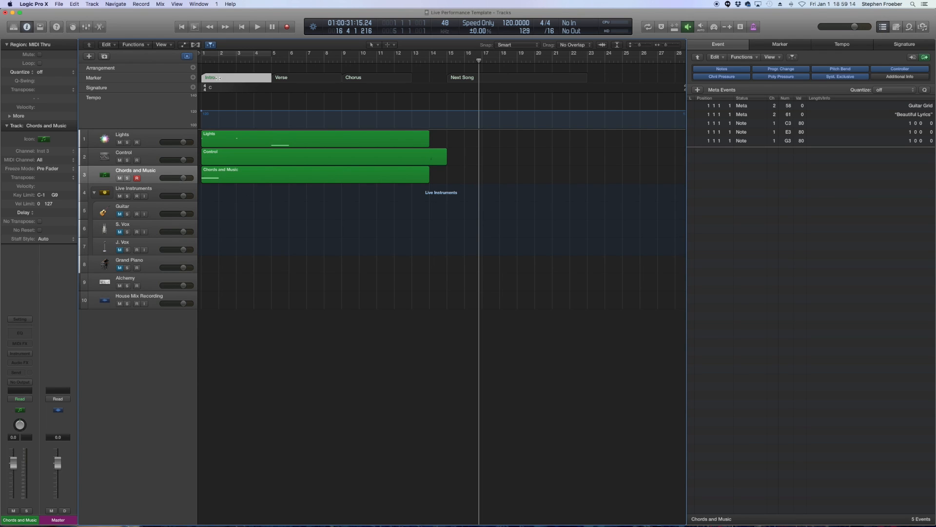
click(780, 44)
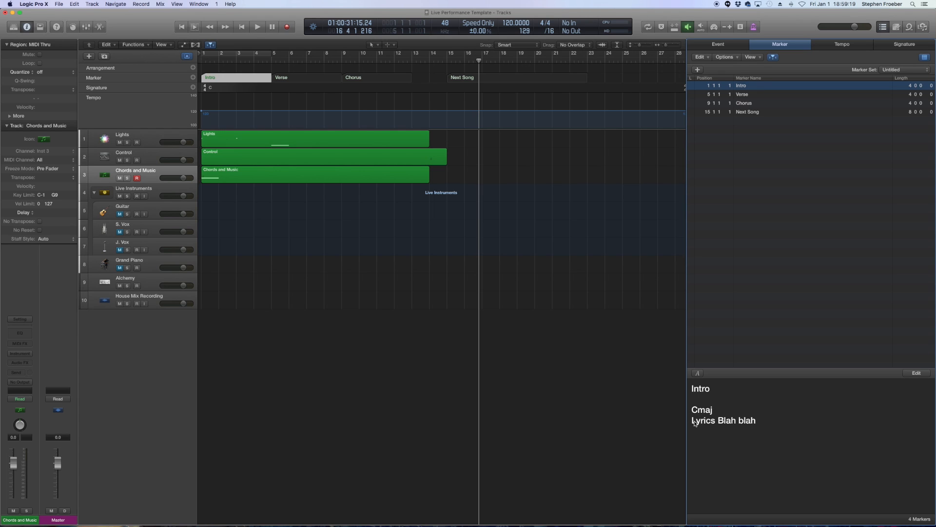
click(286, 80)
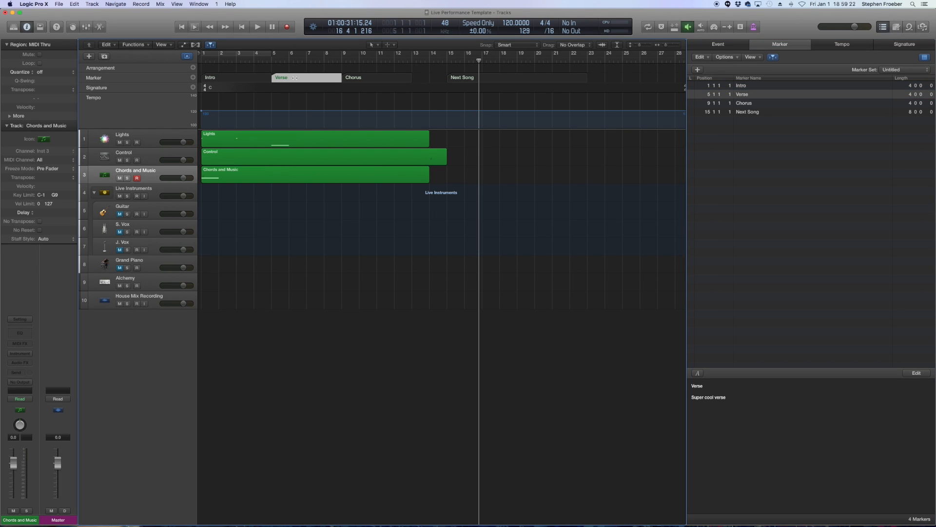
click(372, 78)
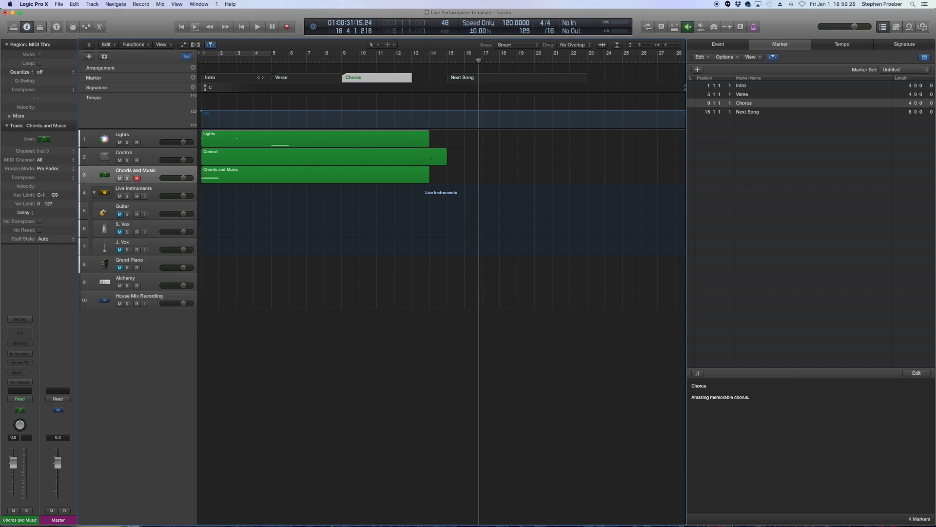
click(202, 60)
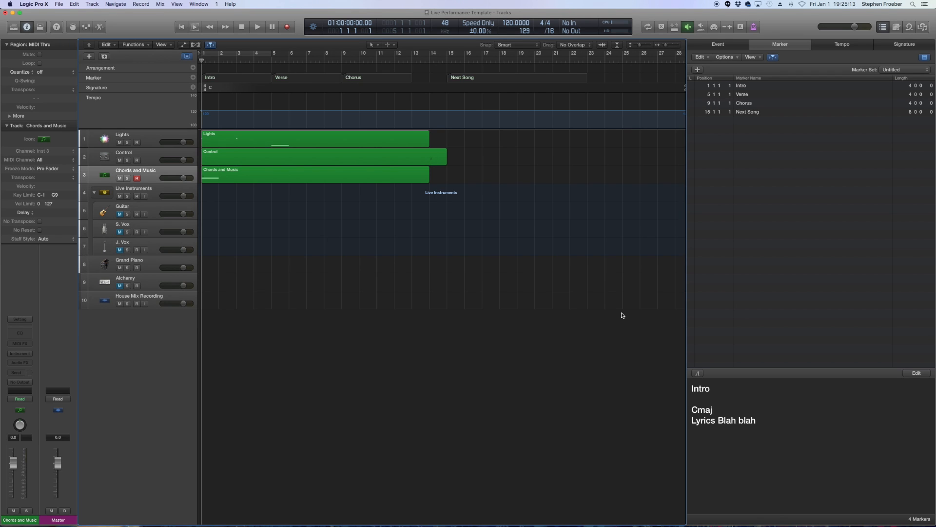
- Open the Environment window and inspect the new-fader options and the Guitar fader's style setting
key(super+0)
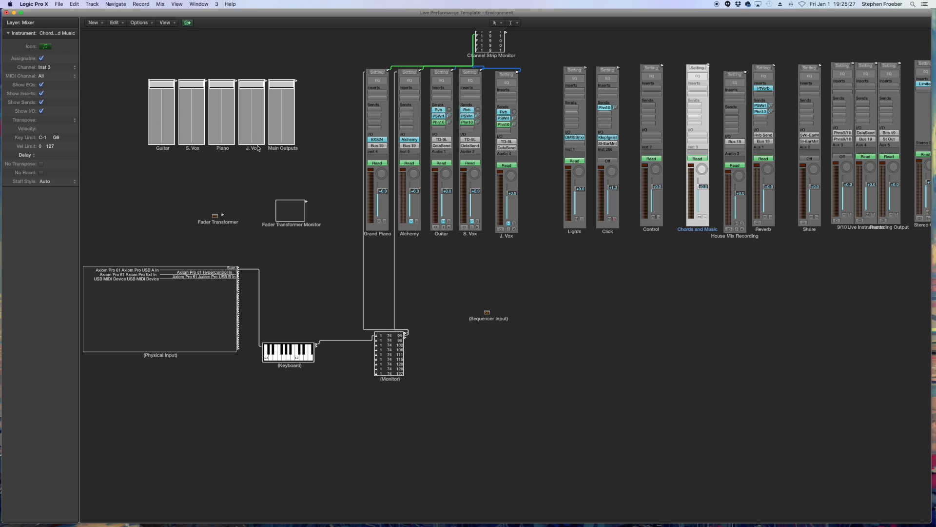
click(103, 23)
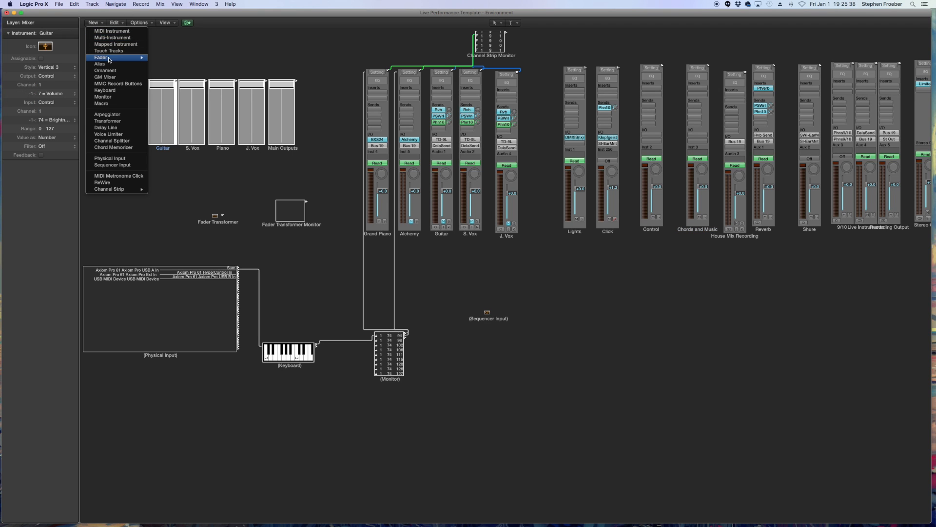
mouse_move(109, 60)
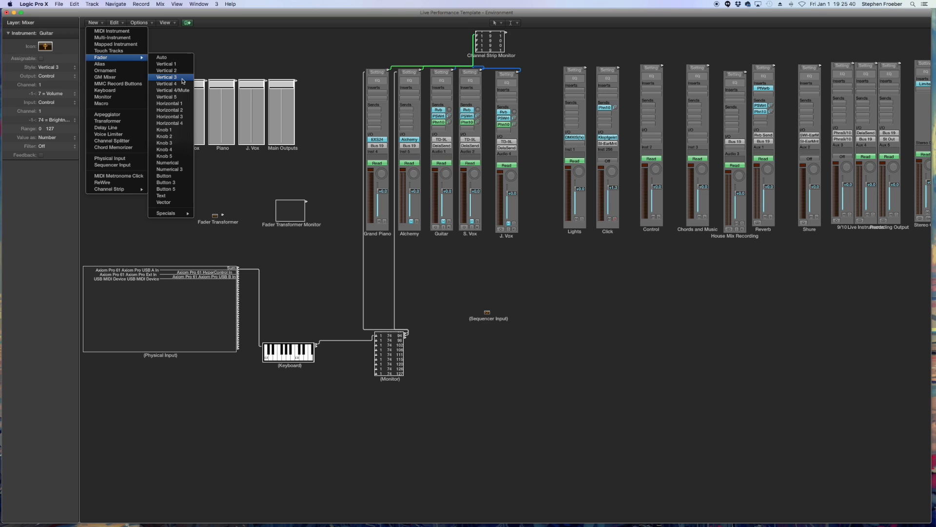
click(331, 90)
click(164, 149)
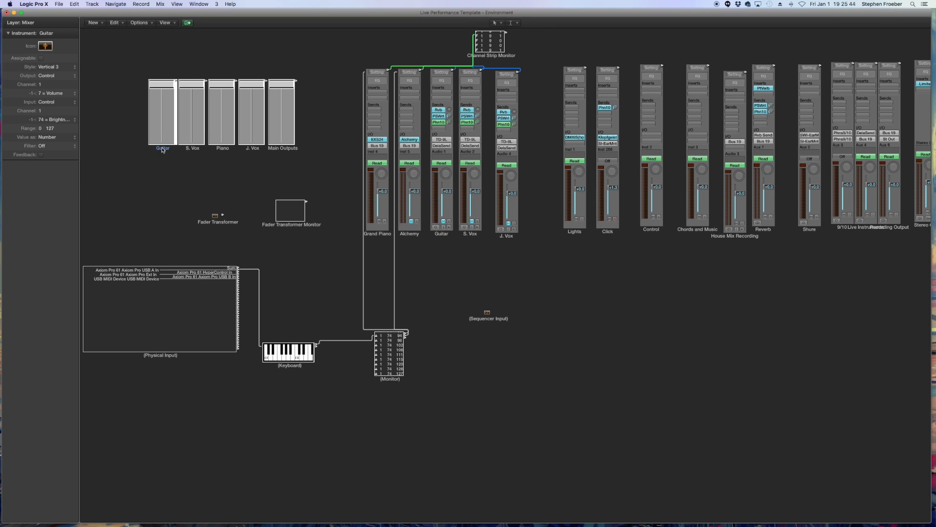
click(61, 67)
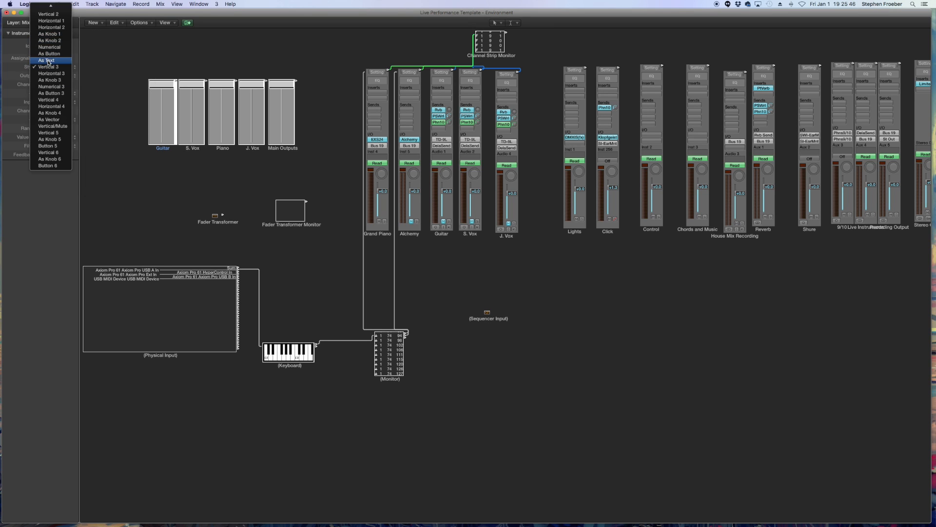
click(104, 93)
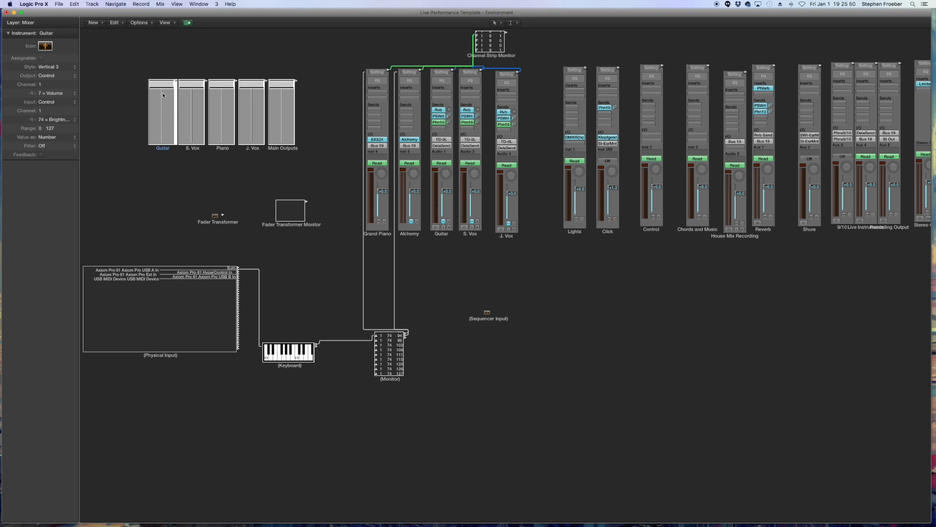
- Rearrange the Guitar, S. Vox and Piano faders, then select all five faders and align them with Clean up > Align Objects
drag(163, 150, 190, 151)
click(217, 156)
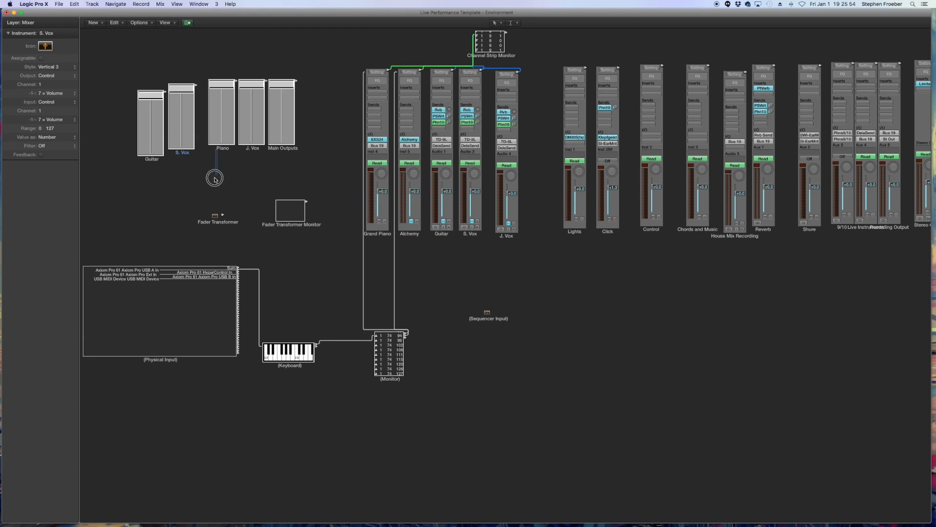
click(222, 155)
drag(222, 155, 217, 172)
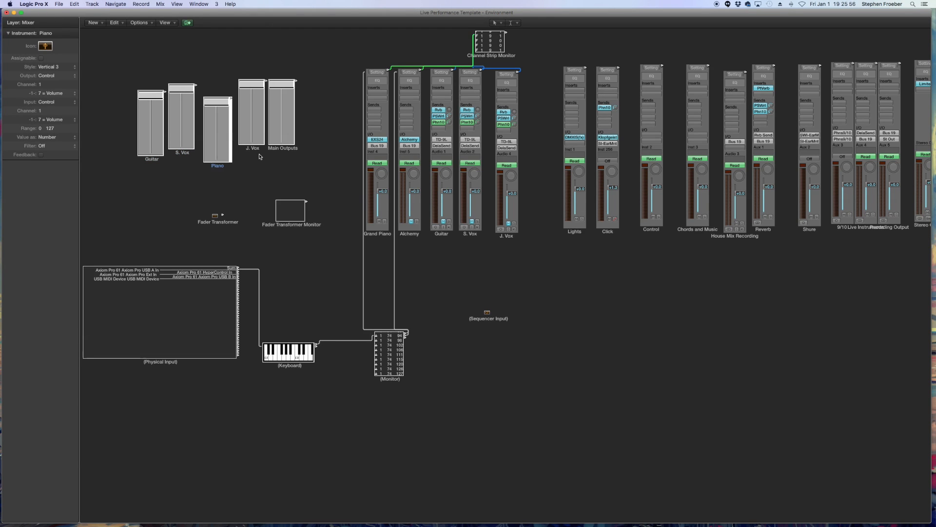
drag(313, 171, 140, 68)
click(150, 22)
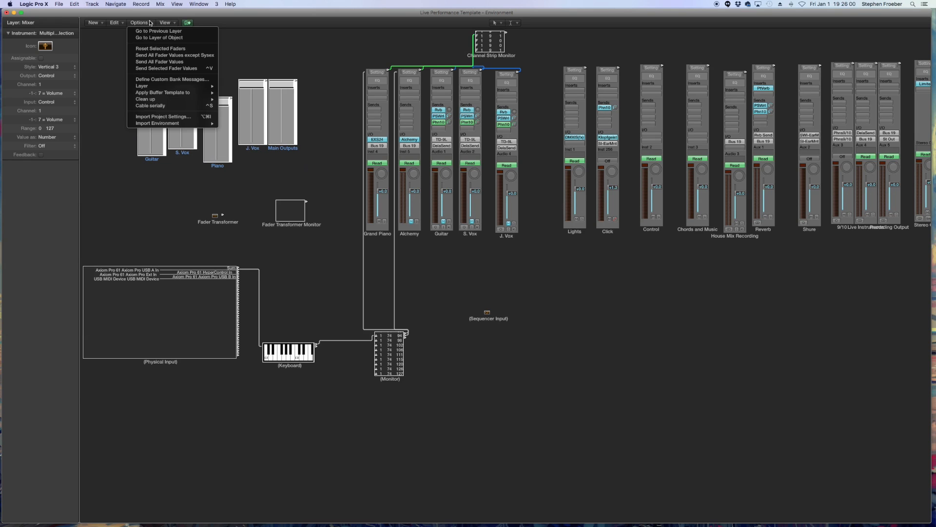
mouse_move(164, 100)
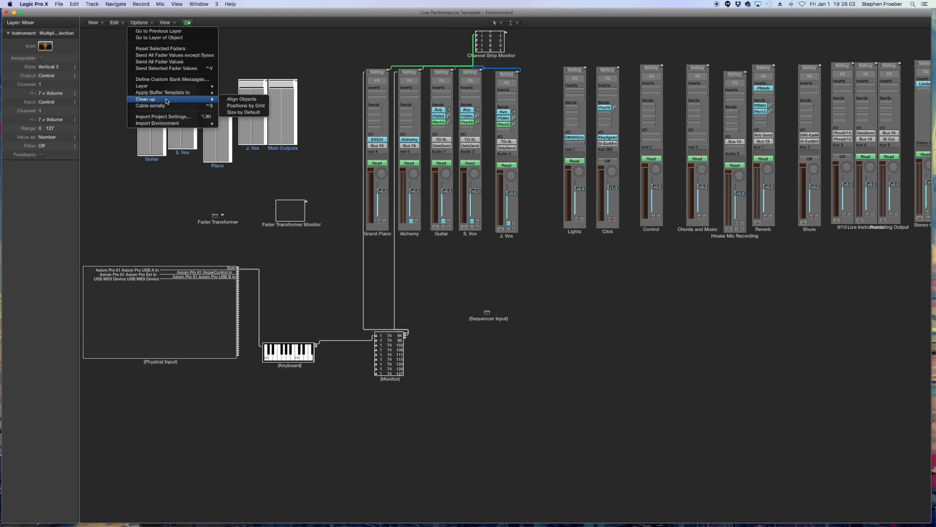
click(239, 99)
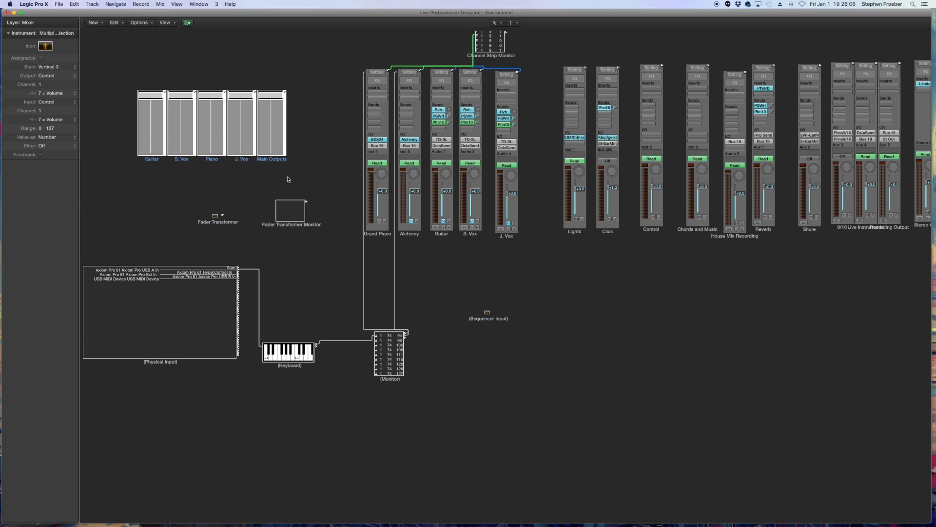
- Move the aligned group of five faders up to the canvas's upper-left corner and deselect them
drag(271, 138, 100, 94)
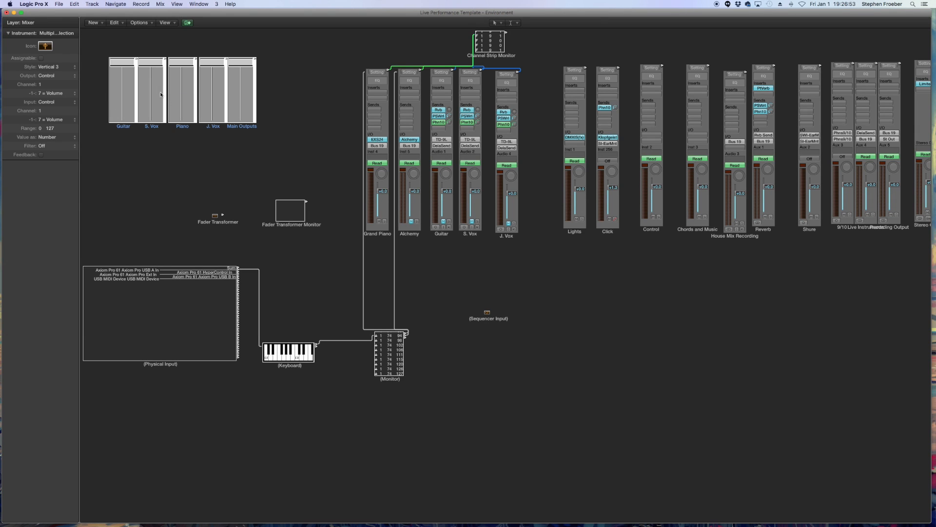
click(285, 151)
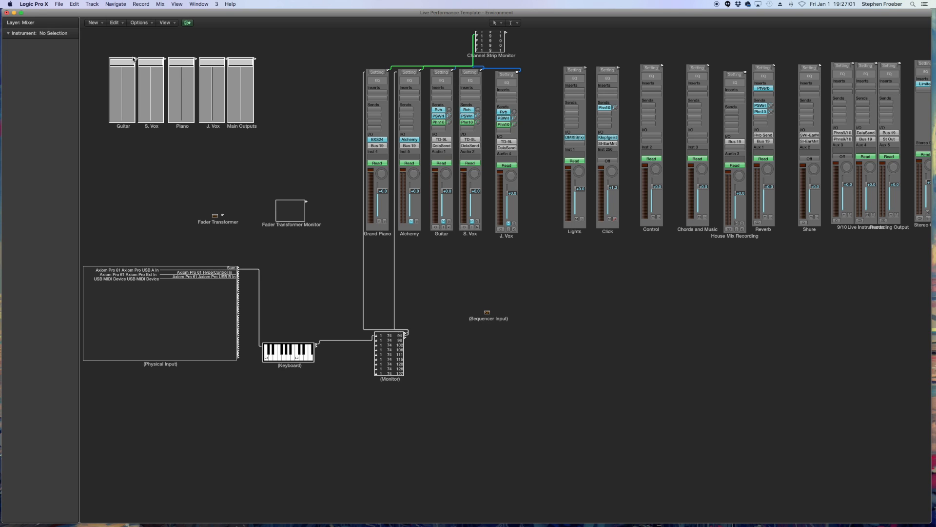
- Cable the Keyboard object's output into the Guitar fader
click(123, 128)
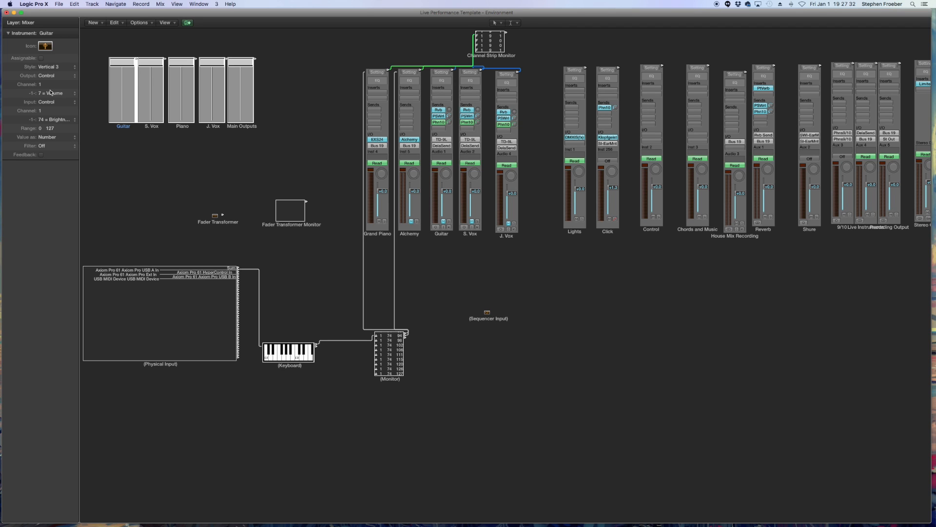
click(140, 54)
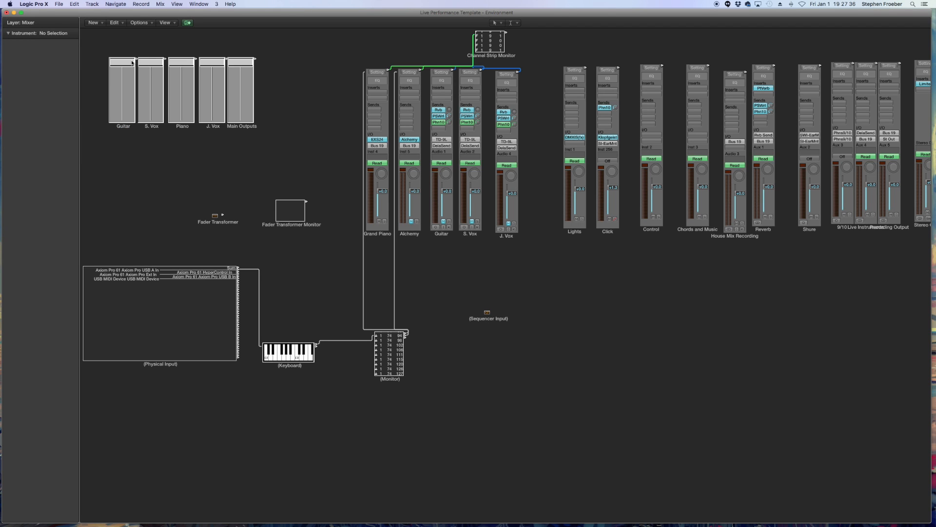
mouse_move(129, 62)
mouse_down()
mouse_move(126, 96)
mouse_move(126, 56)
mouse_up()
click(123, 127)
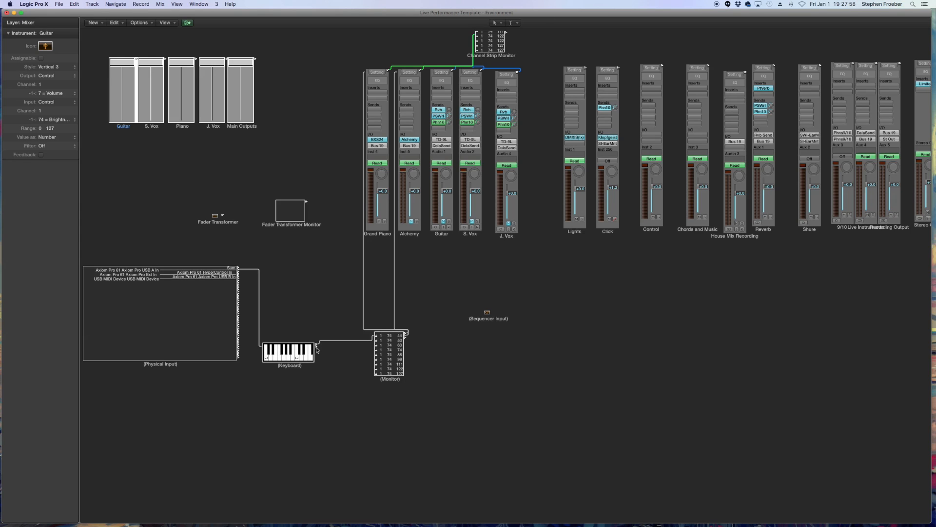
drag(317, 349, 123, 118)
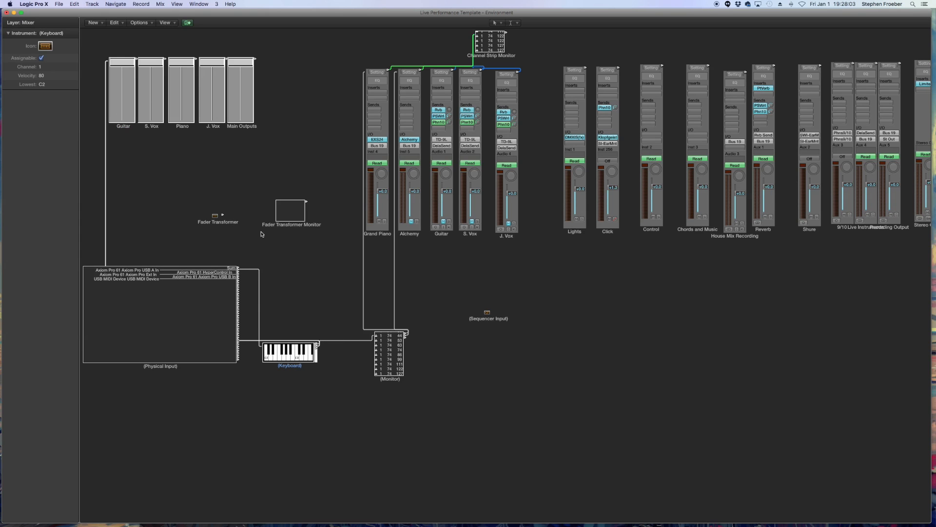
- Inspect the Monitor object and the Guitar fader's input settings, keeping Control and 74 = Brightness
click(390, 354)
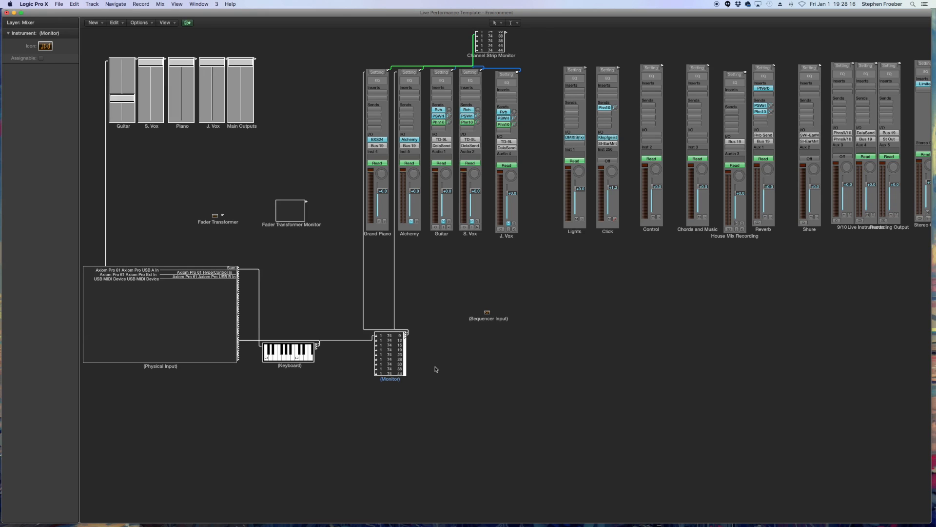
click(123, 123)
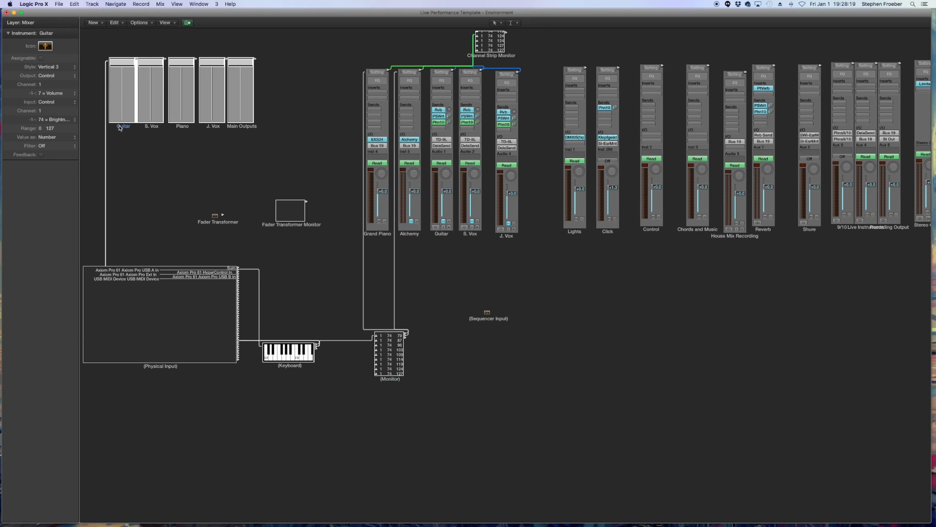
click(47, 102)
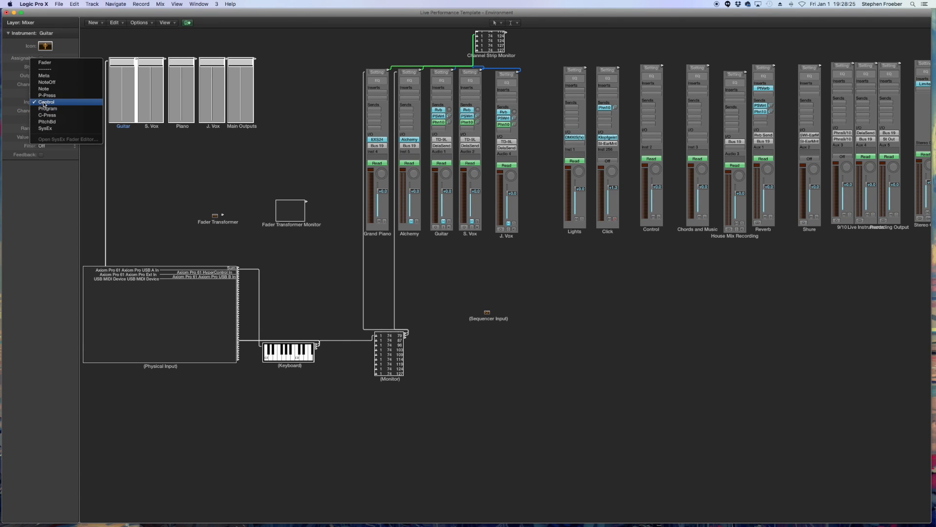
click(55, 104)
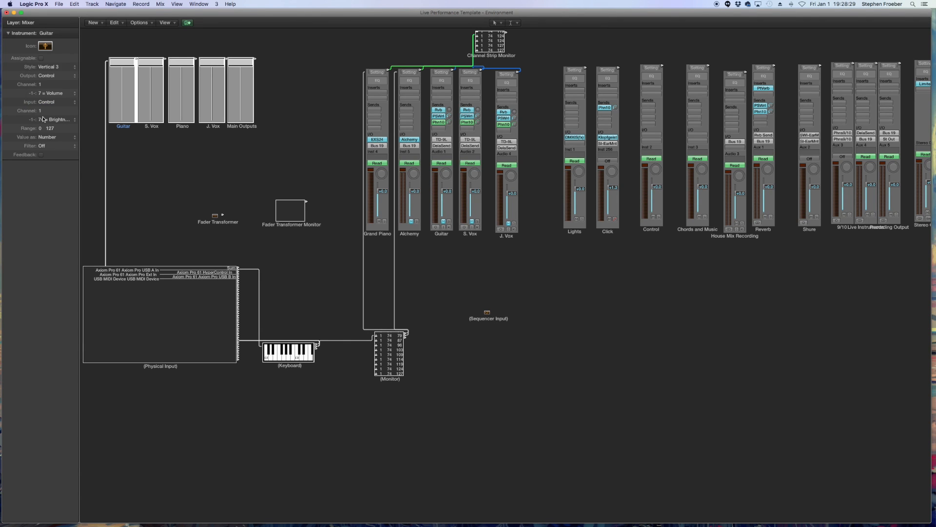
click(45, 121)
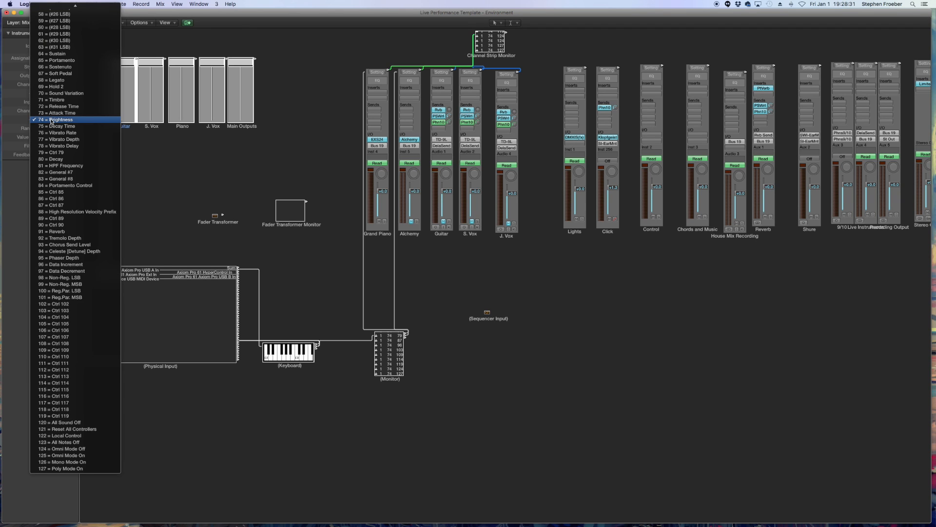
click(52, 121)
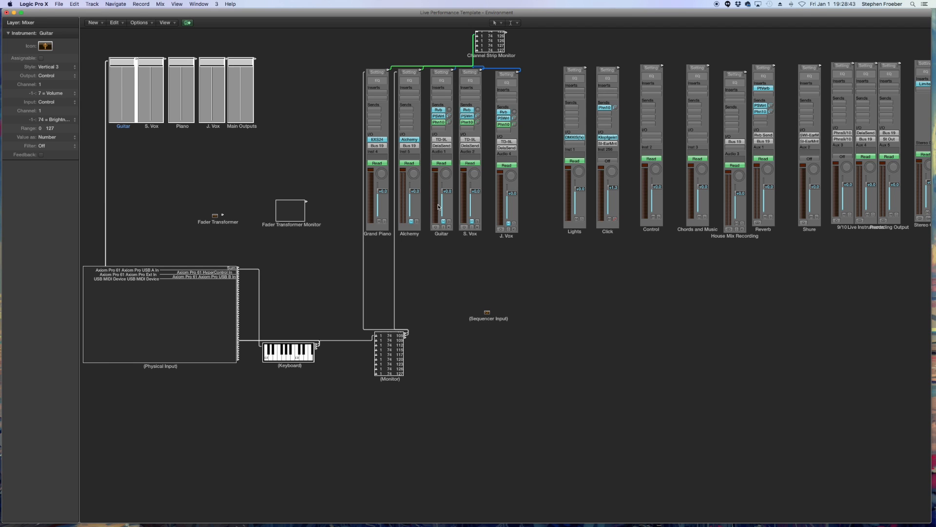
- Move the Guitar channel strip beside the faders and cable the Guitar fader's output to it
drag(445, 235, 344, 238)
click(344, 256)
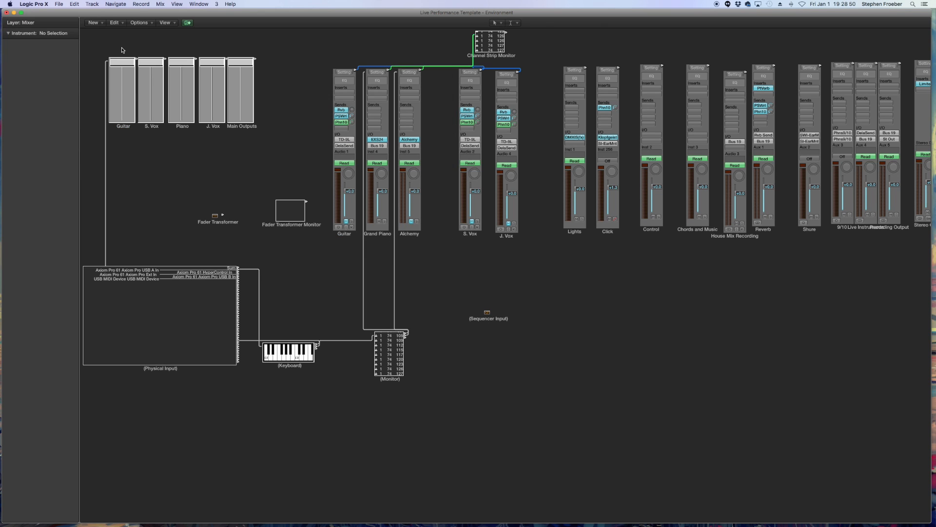
mouse_move(350, 191)
mouse_down()
mouse_move(349, 209)
mouse_move(351, 193)
mouse_up()
click(129, 127)
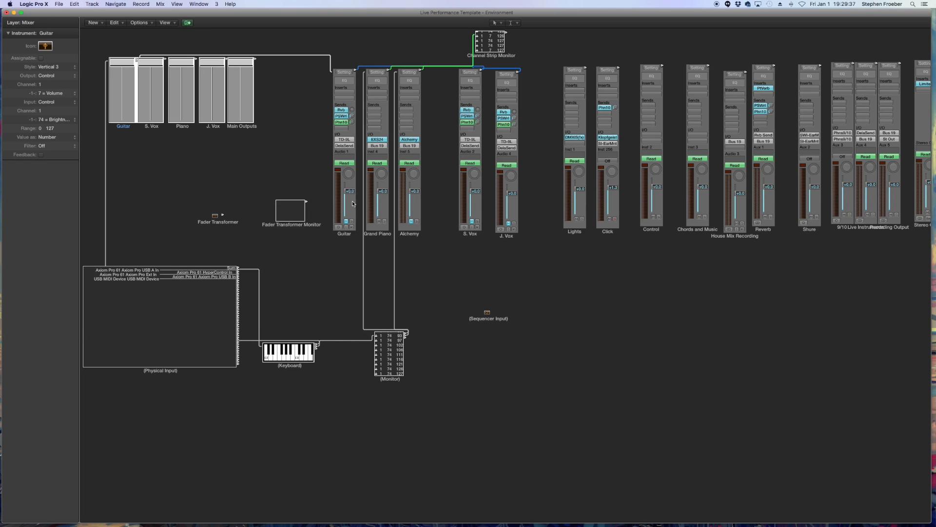
click(296, 134)
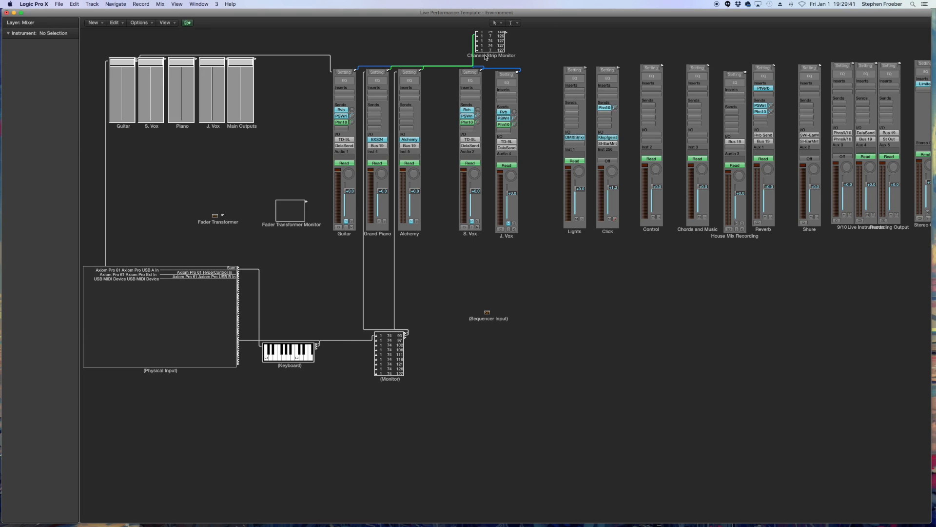
- Reposition the Channel Strip Monitor and nudge the Guitar channel strip's volume fader to test the connection
drag(487, 57, 505, 59)
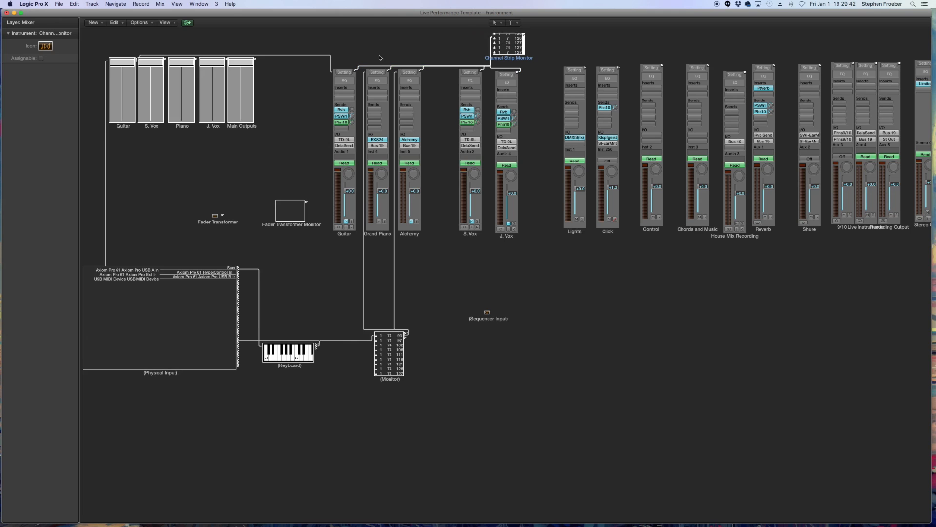
click(95, 23)
click(249, 150)
click(390, 358)
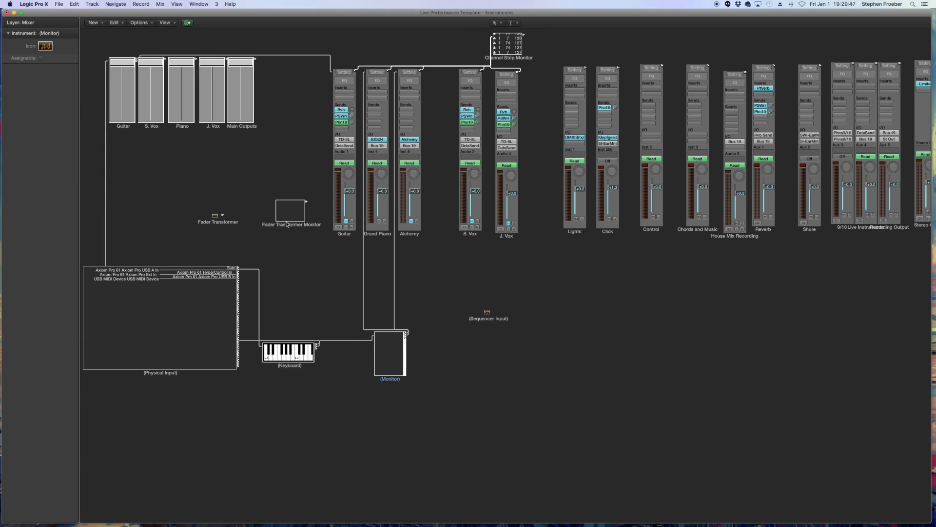
click(511, 45)
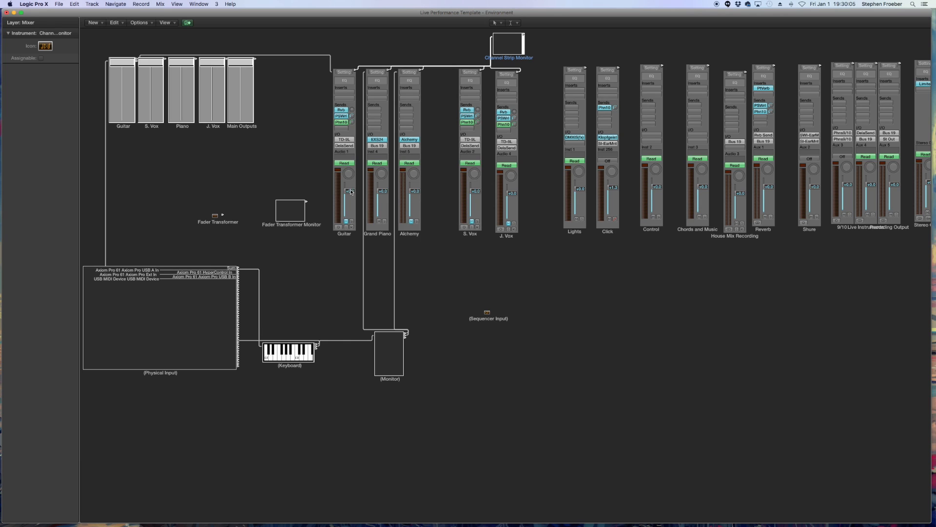
drag(349, 193, 349, 196)
click(126, 128)
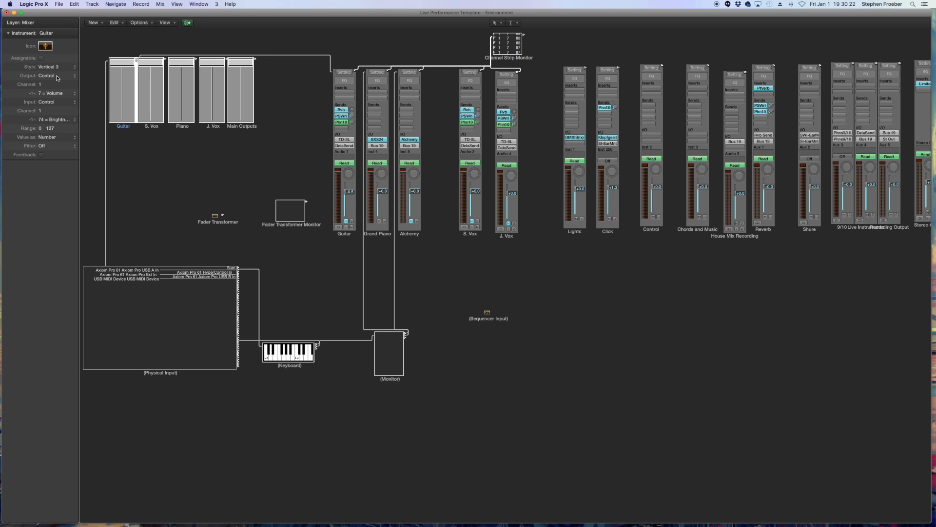
- Set the Guitar fader's output to Fader and its range maximum to 90, nudging the Guitar channel strip to test
click(57, 76)
click(52, 38)
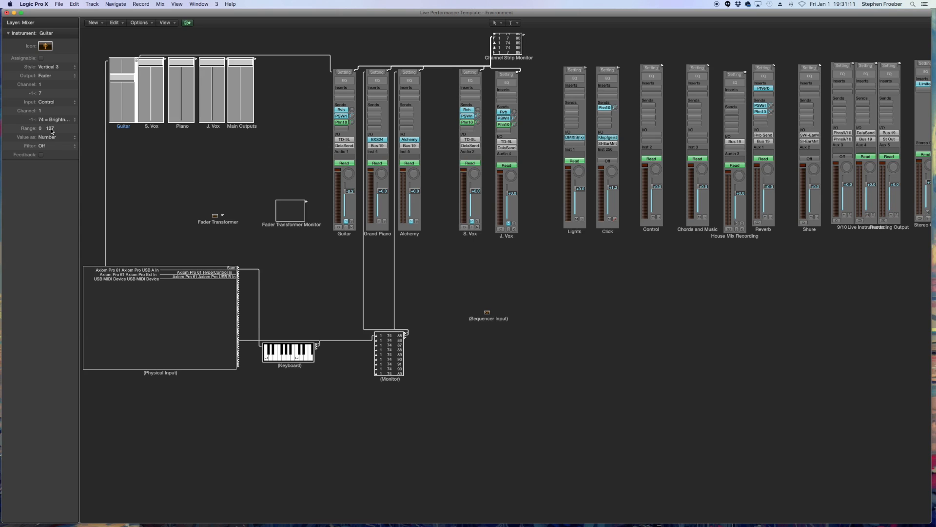
double_click(52, 131)
click(57, 128)
text(90)
key(Return)
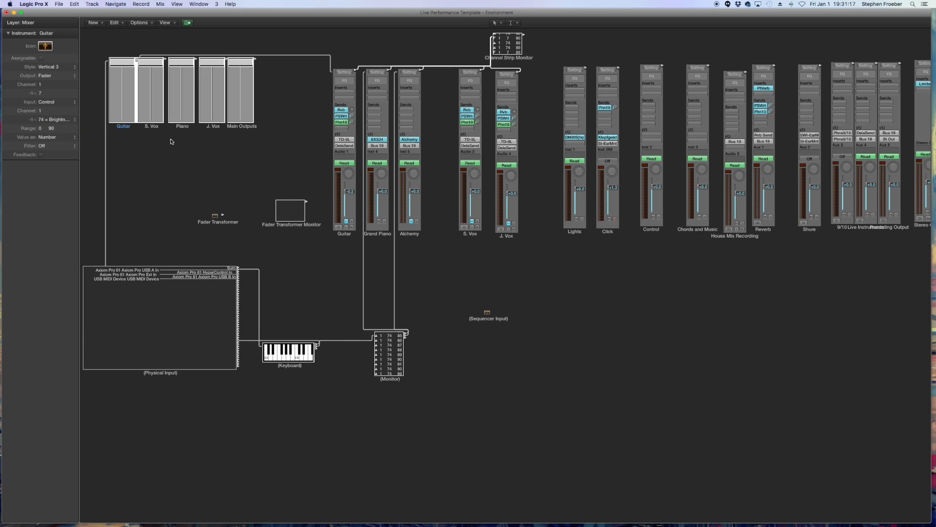
mouse_move(350, 192)
mouse_down()
mouse_move(349, 220)
mouse_move(351, 152)
mouse_move(352, 200)
mouse_move(354, 191)
mouse_up()
- Move the Fader Transformer object beside the faders and open its transformer settings window
click(94, 23)
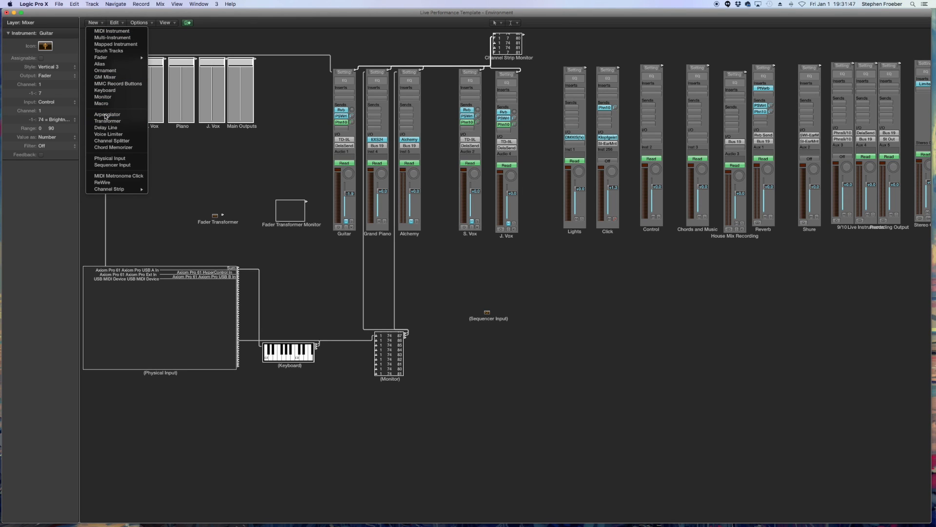
click(216, 163)
drag(223, 223, 194, 221)
click(212, 222)
double_click(178, 205)
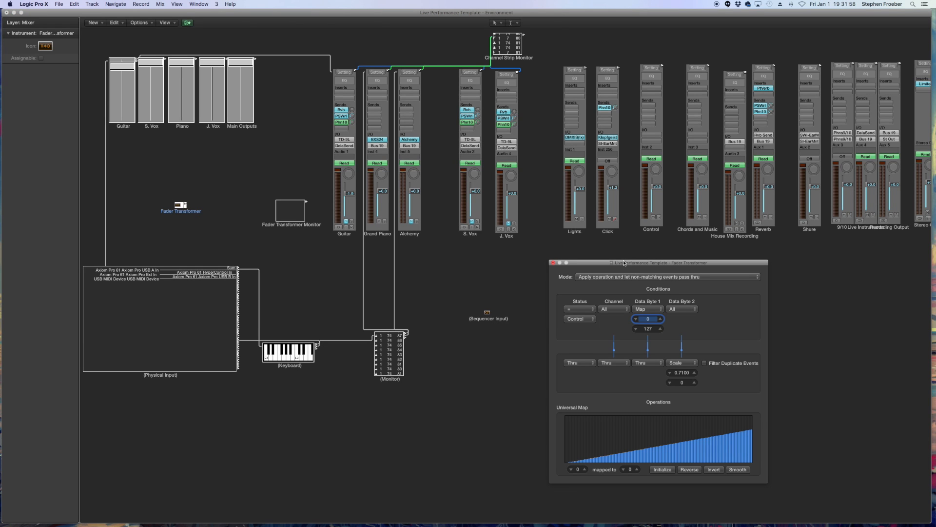
drag(731, 265, 415, 157)
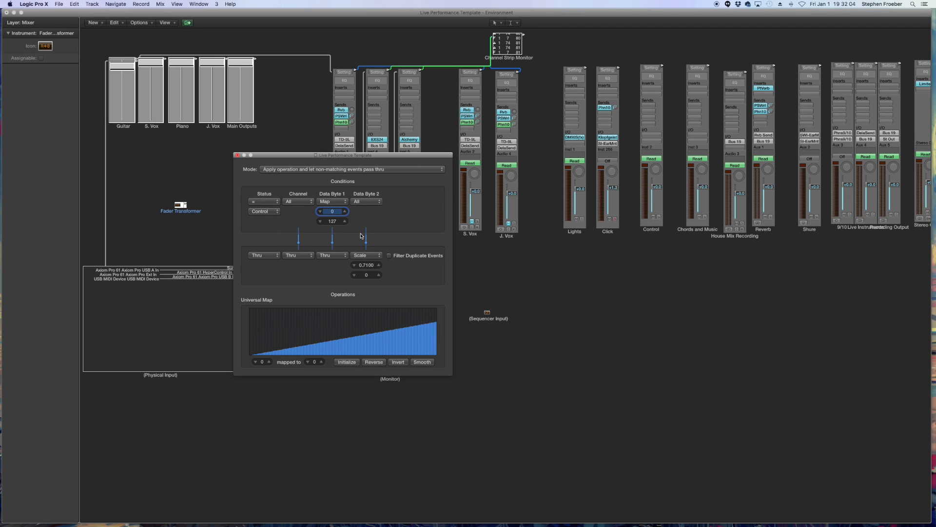
- Reset the transformer's Status and Data Byte 1 conditions to All and its Data Byte 2 operation to Thru
click(358, 171)
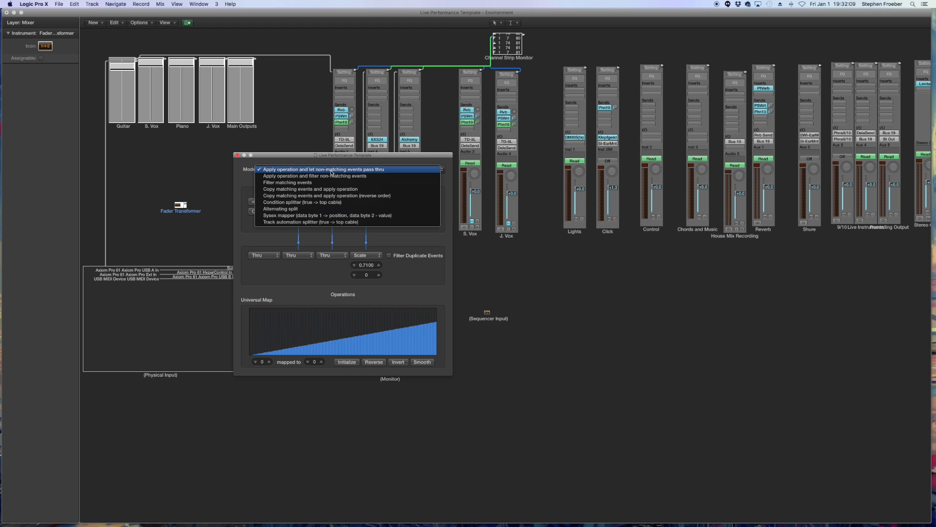
click(344, 170)
click(313, 171)
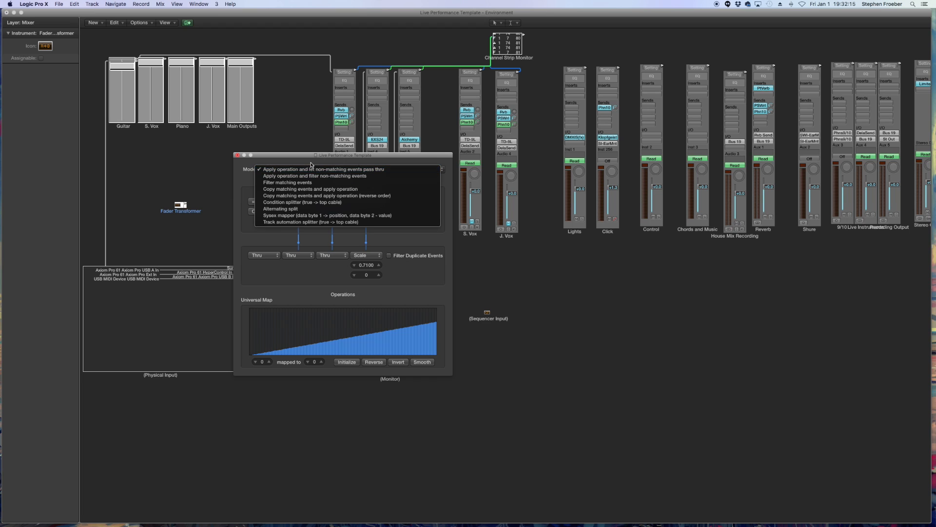
click(313, 169)
click(277, 202)
click(342, 200)
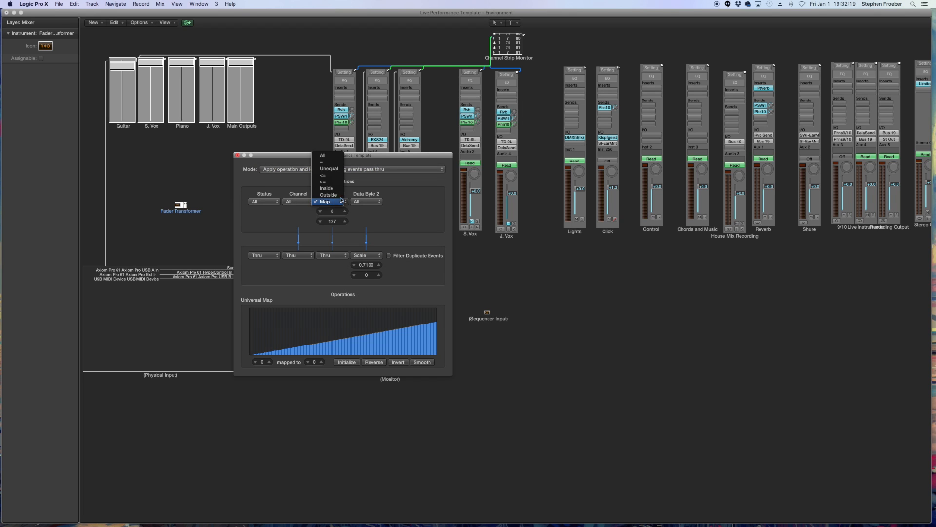
click(334, 156)
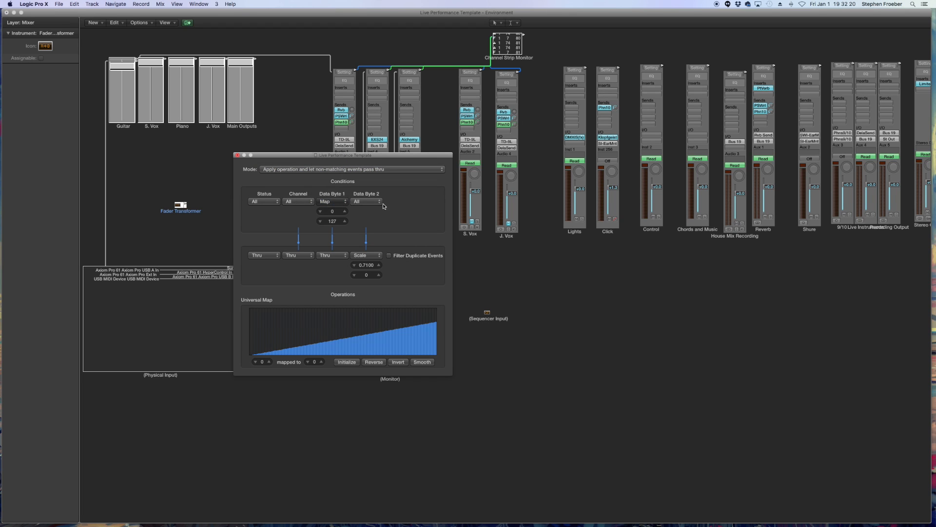
click(370, 256)
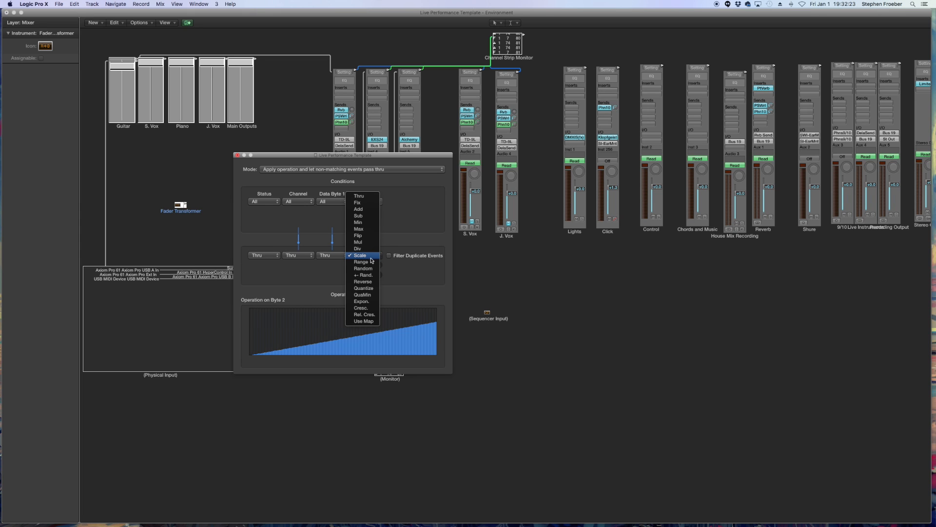
click(363, 198)
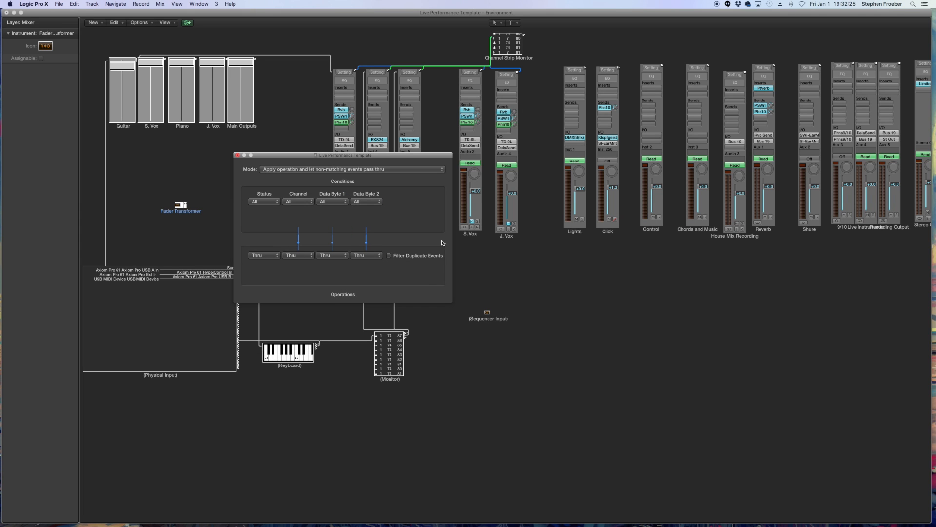
- Set the transformer's Status condition to = Control, keeping Channel at All
click(272, 202)
click(264, 209)
click(264, 212)
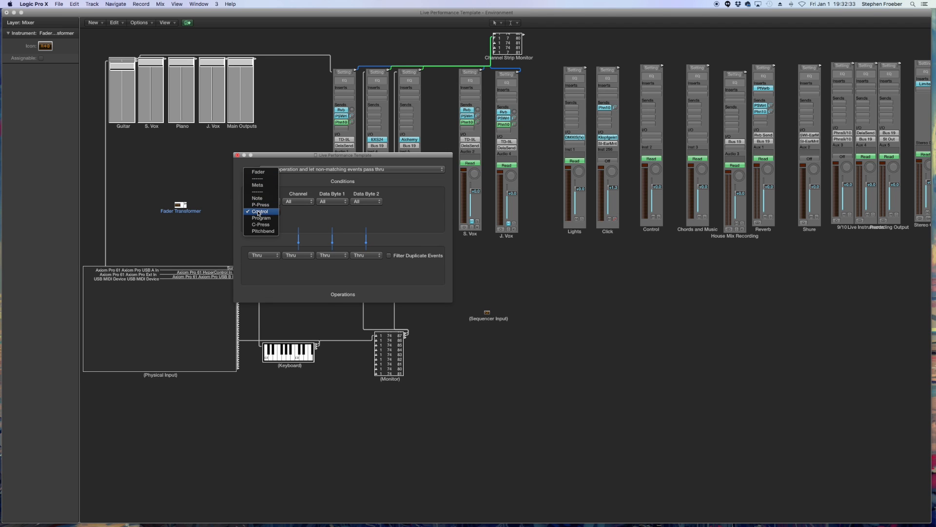
click(261, 212)
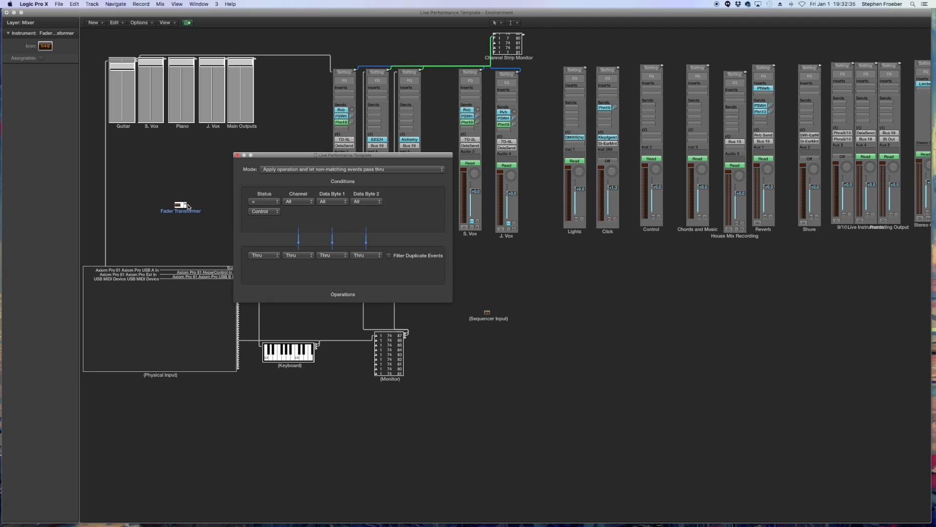
click(301, 202)
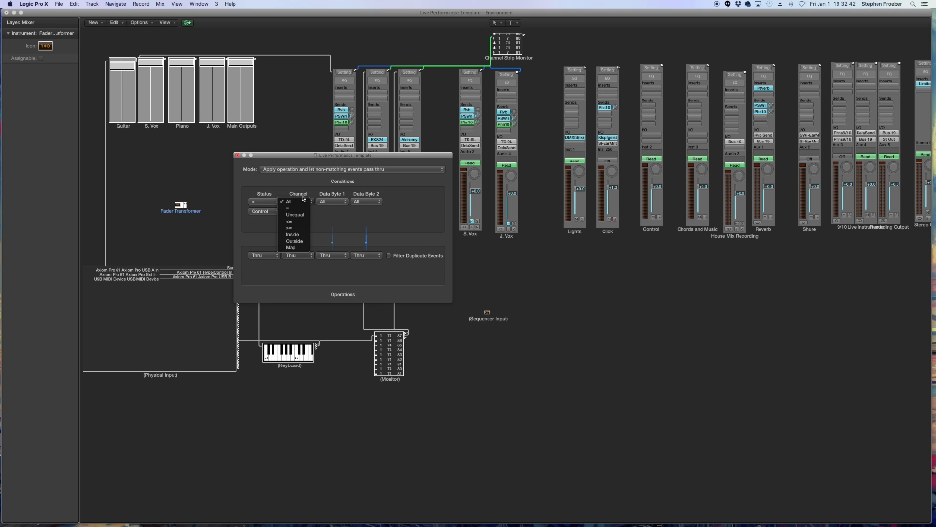
click(304, 191)
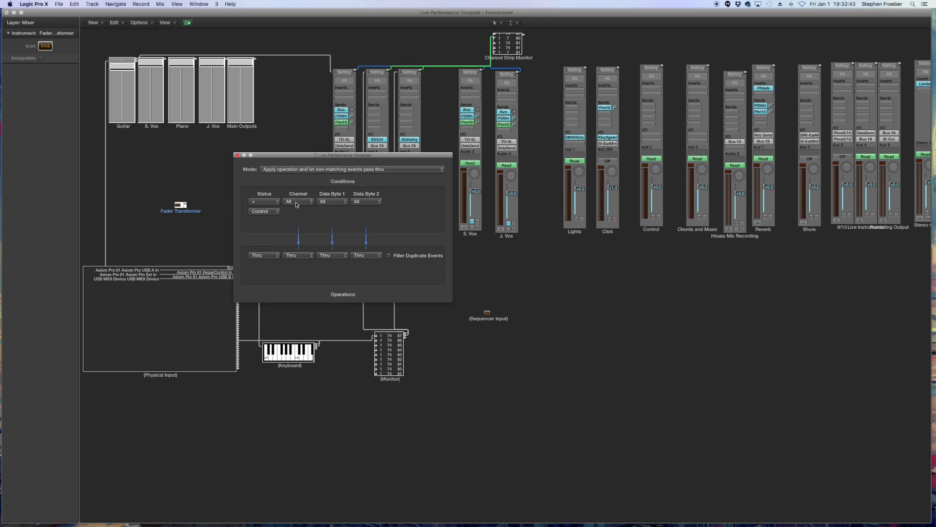
- Set the Data Byte 2 condition to Inside with a range of 0 to 127, leaving Data Byte 1 at All
click(342, 204)
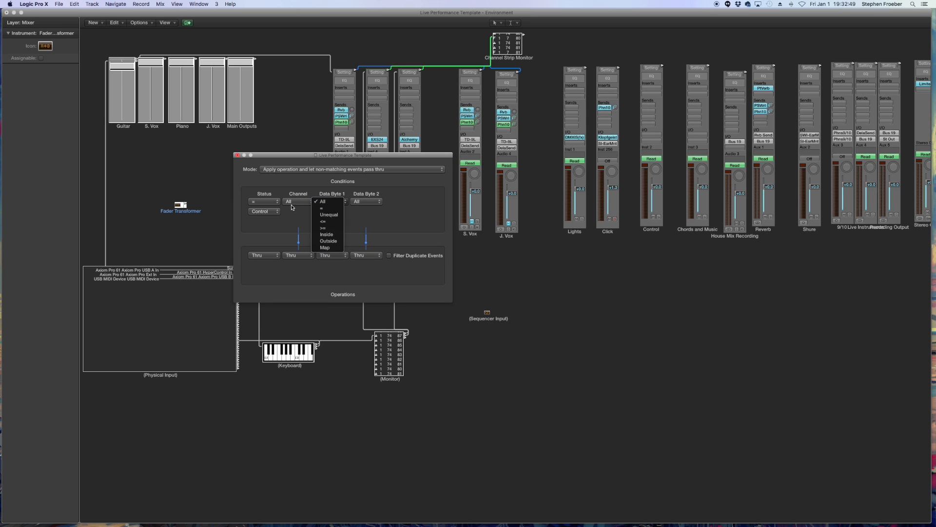
click(340, 204)
click(340, 204)
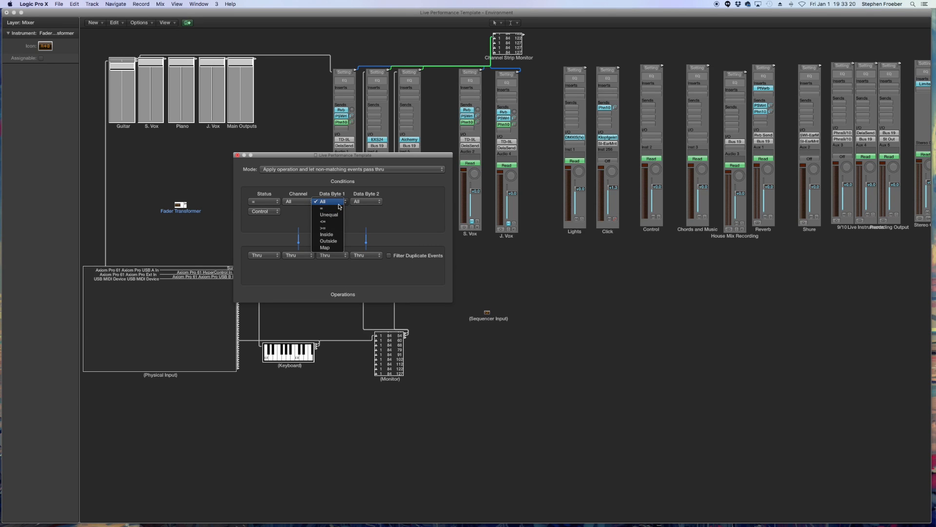
click(336, 211)
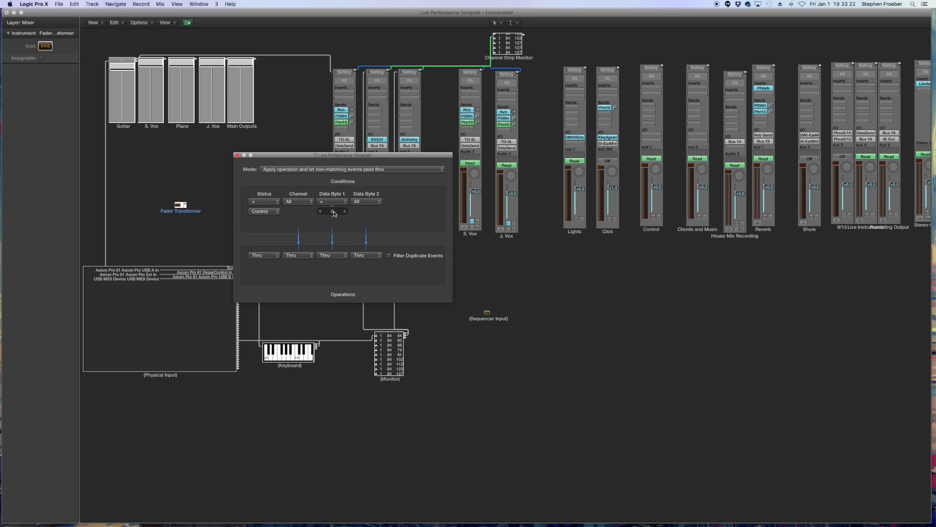
click(338, 204)
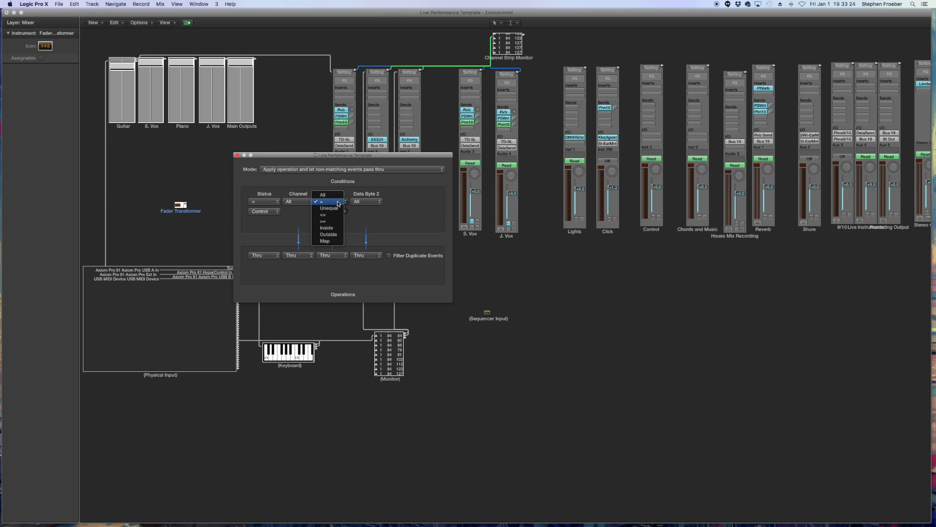
click(329, 241)
click(337, 204)
click(324, 156)
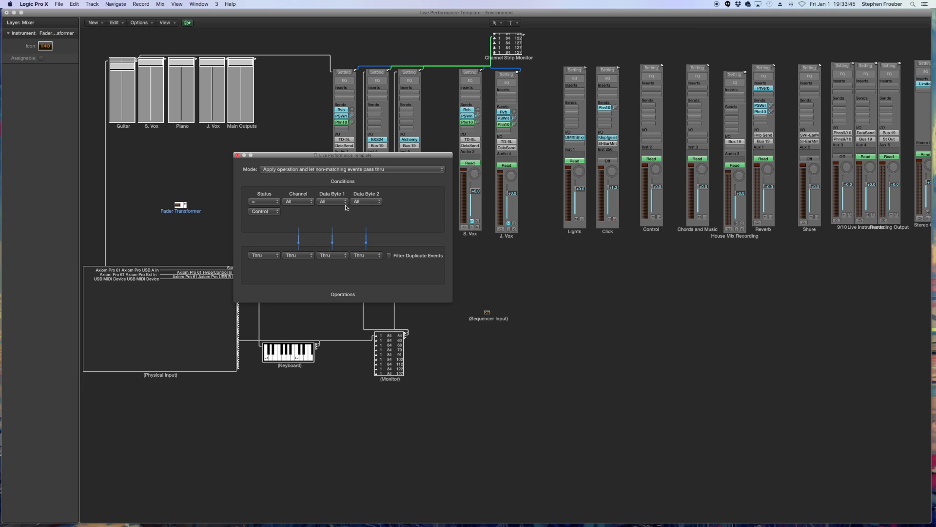
click(373, 204)
click(365, 237)
- Set the transformer's Data Byte 2 operation to Scale
drag(380, 159, 629, 248)
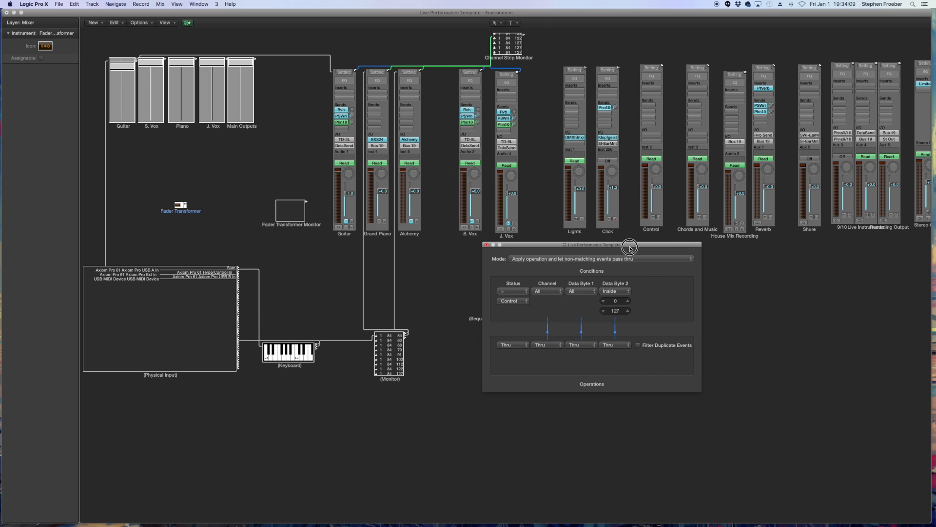
click(621, 346)
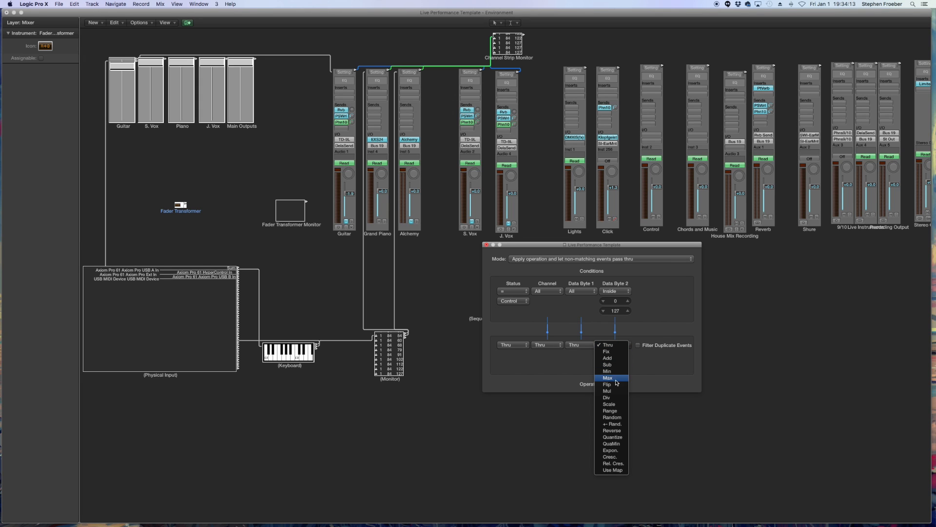
click(619, 405)
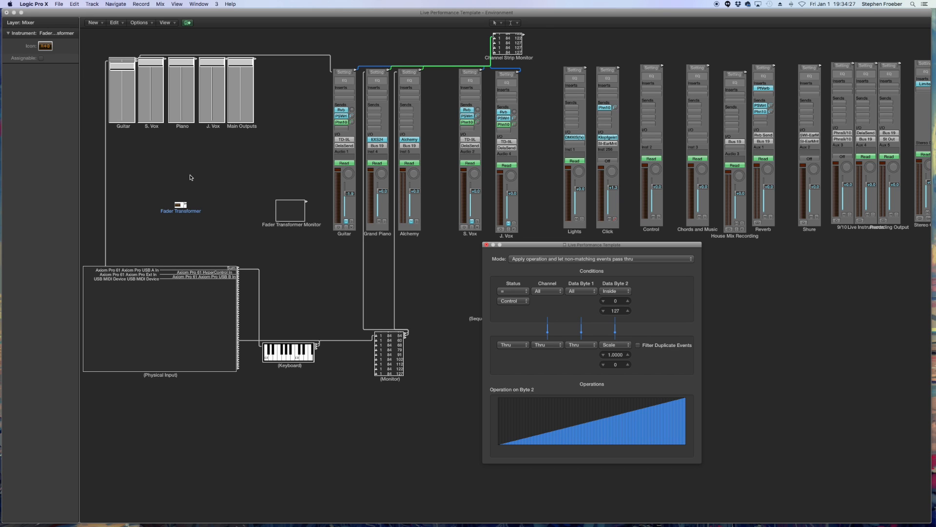
- Set the Data Byte 2 scale factor to 0.71 and close the transformer window
click(121, 123)
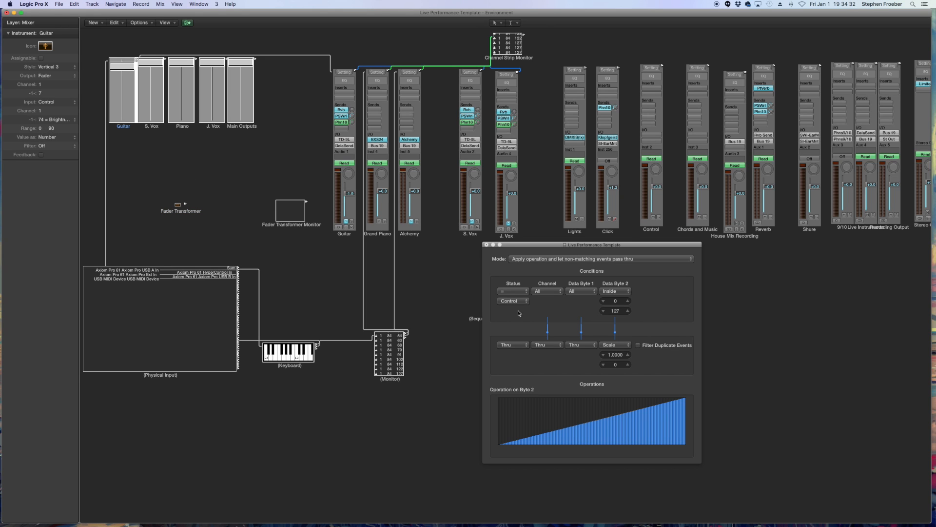
double_click(612, 355)
key(BackSpace)
text(.71)
key(Return)
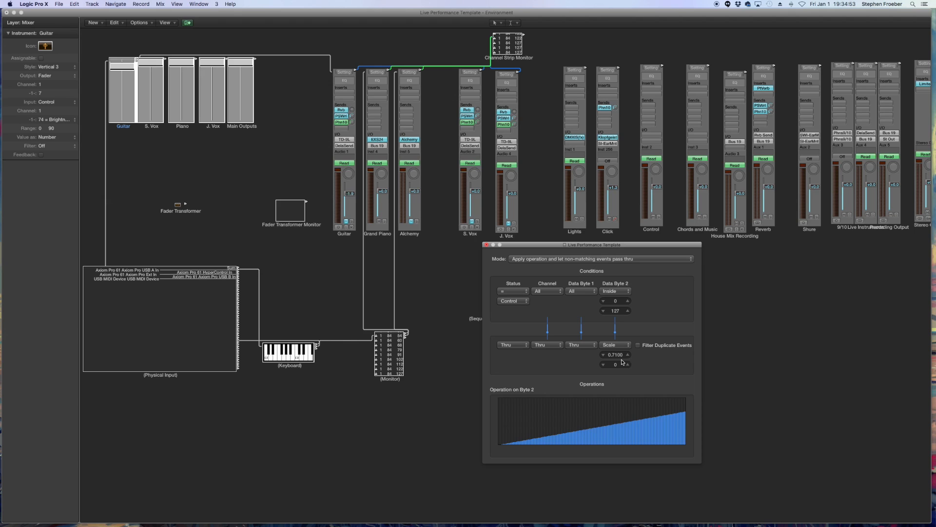
click(487, 245)
- Route the Physical Input cable through the Fader Transformer into the Guitar fader and test with the Guitar channel strip
drag(106, 188, 119, 114)
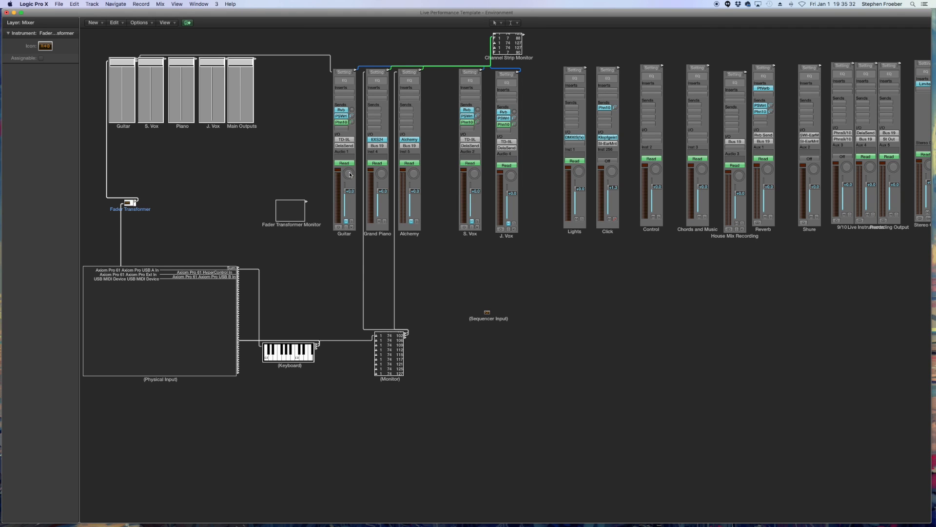
mouse_move(349, 174)
mouse_down()
mouse_move(349, 144)
mouse_move(350, 183)
mouse_move(350, 173)
mouse_up()
drag(352, 121, 352, 122)
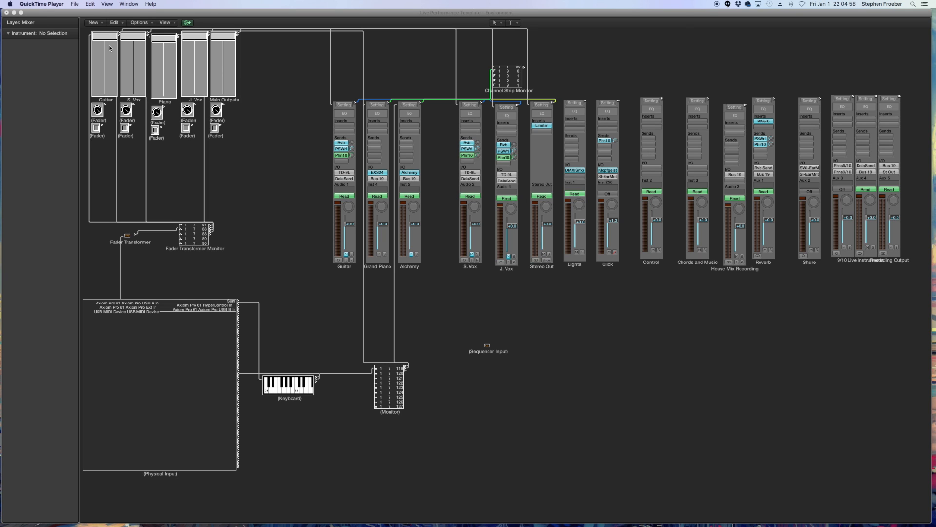
click(97, 111)
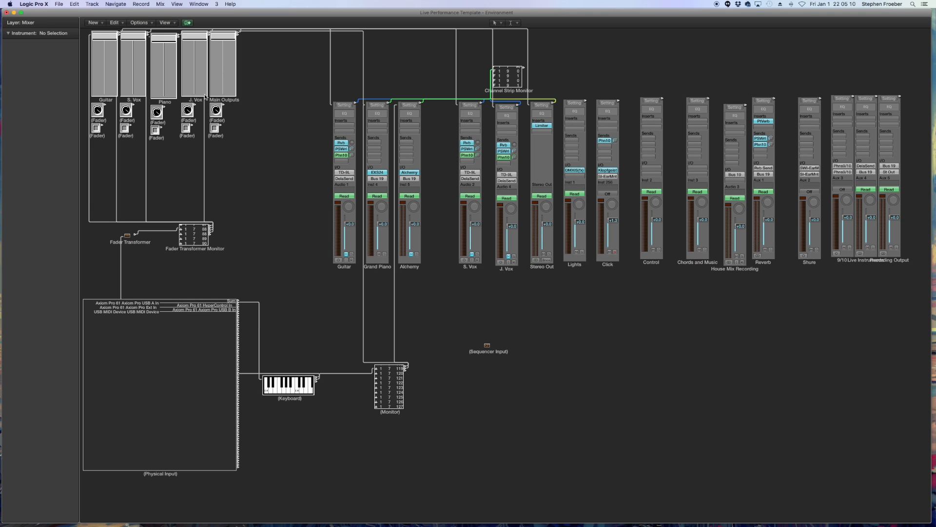
drag(260, 167, 266, 105)
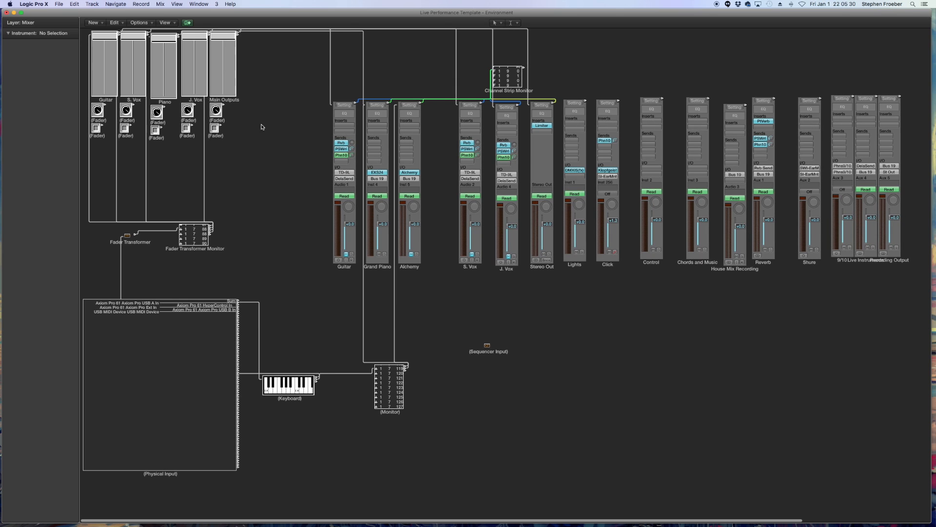
drag(279, 164, 257, 130)
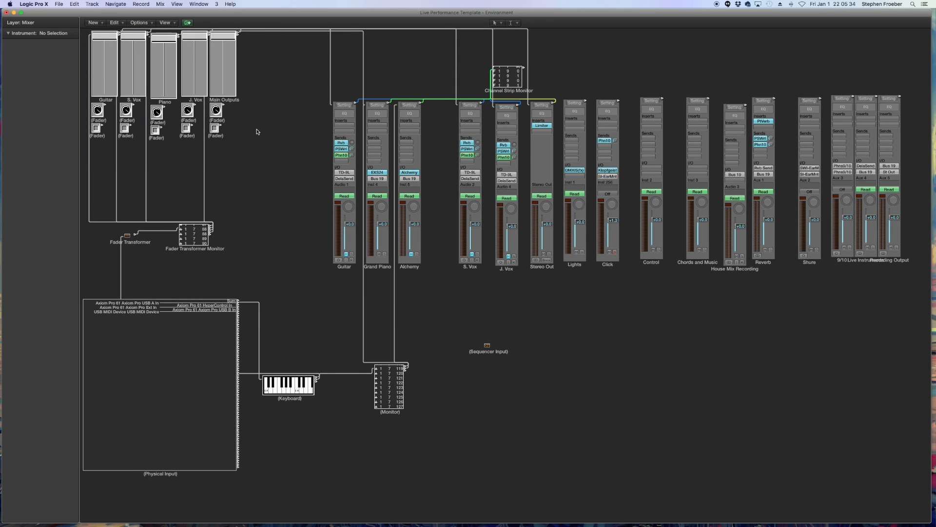
- Create a new goto Marker special fader and place it below the S. Vox fader in the Environment
click(98, 21)
mouse_move(115, 59)
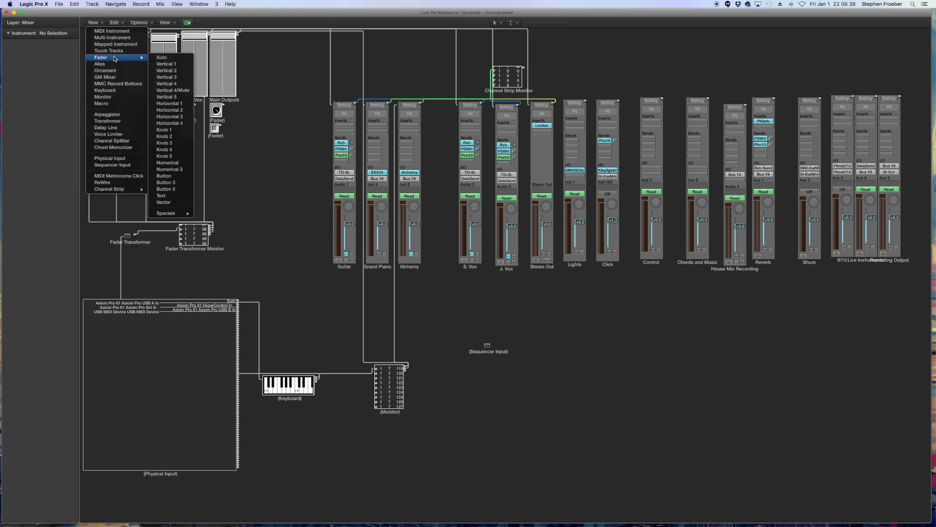
mouse_move(172, 213)
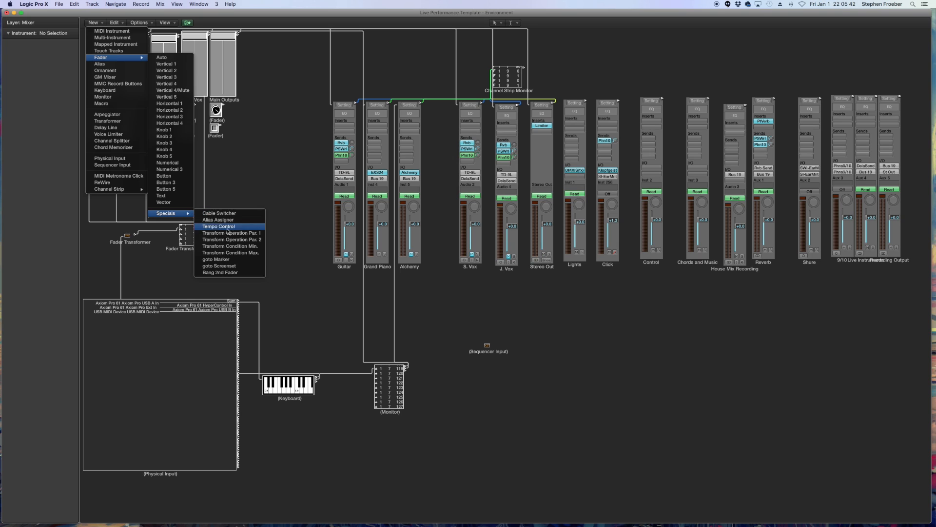
click(230, 260)
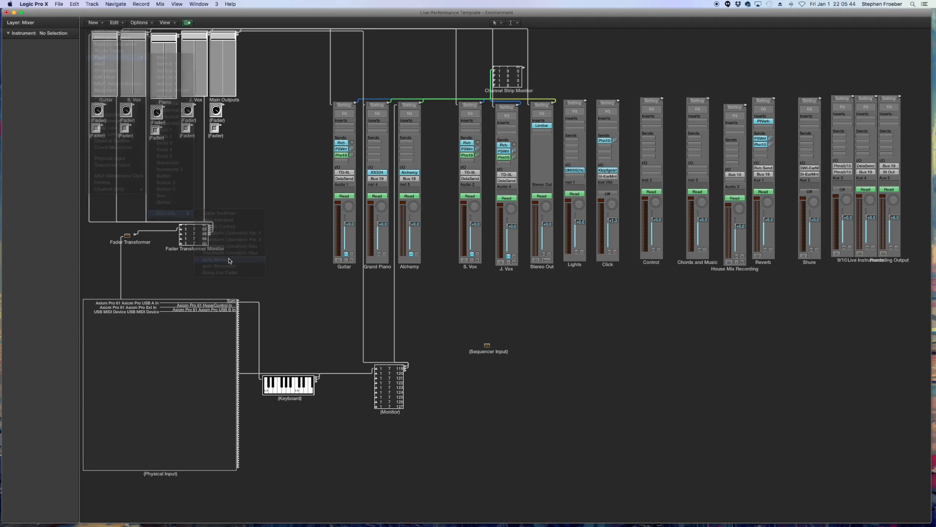
drag(260, 87, 253, 177)
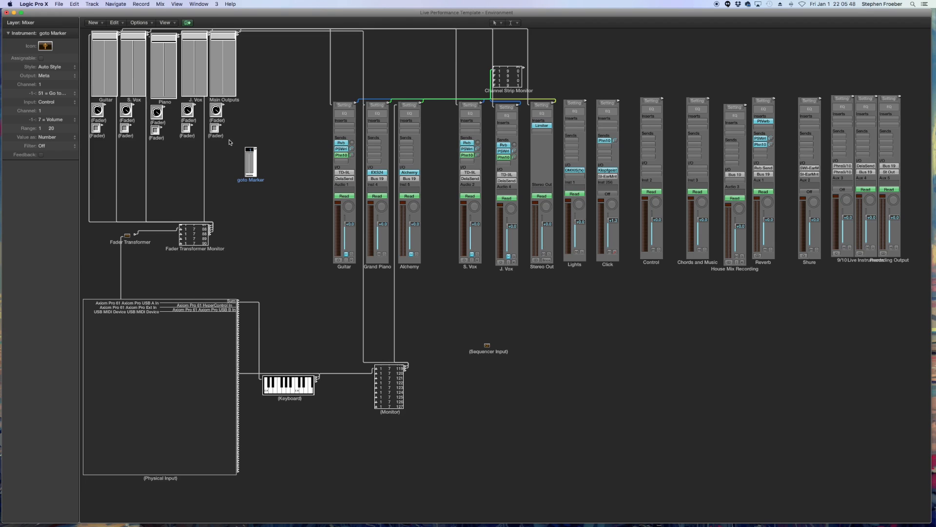
- Set the goto Marker's style to As Text and enlarge the object into a wide box
click(58, 67)
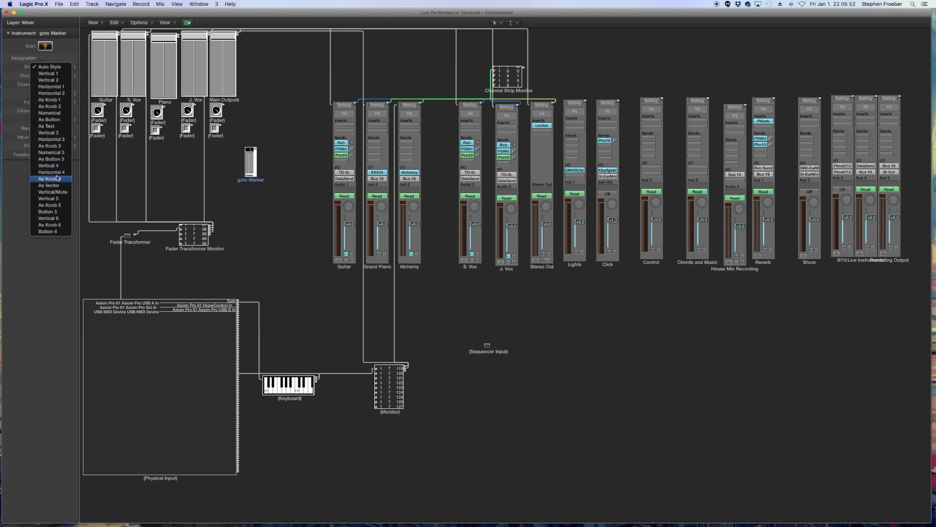
click(46, 127)
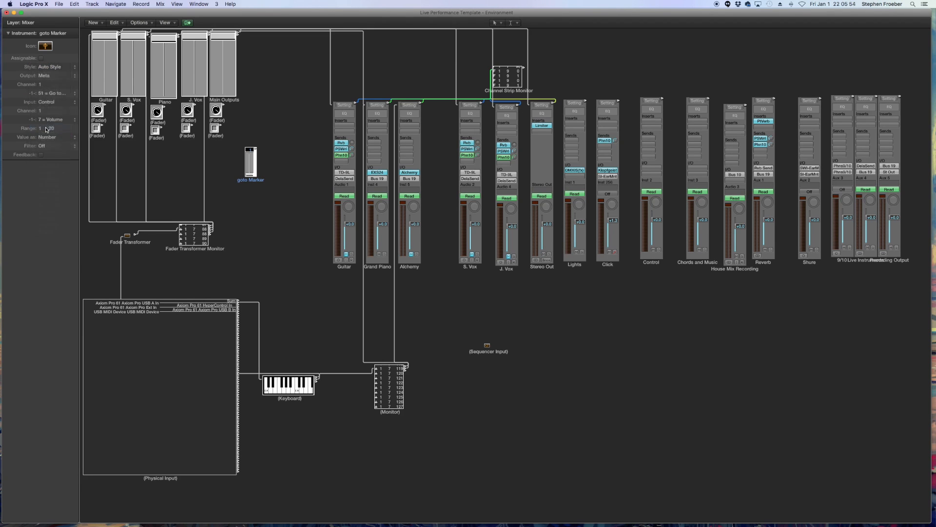
mouse_move(258, 176)
mouse_down()
mouse_move(303, 182)
mouse_move(255, 190)
mouse_move(118, 183)
mouse_up()
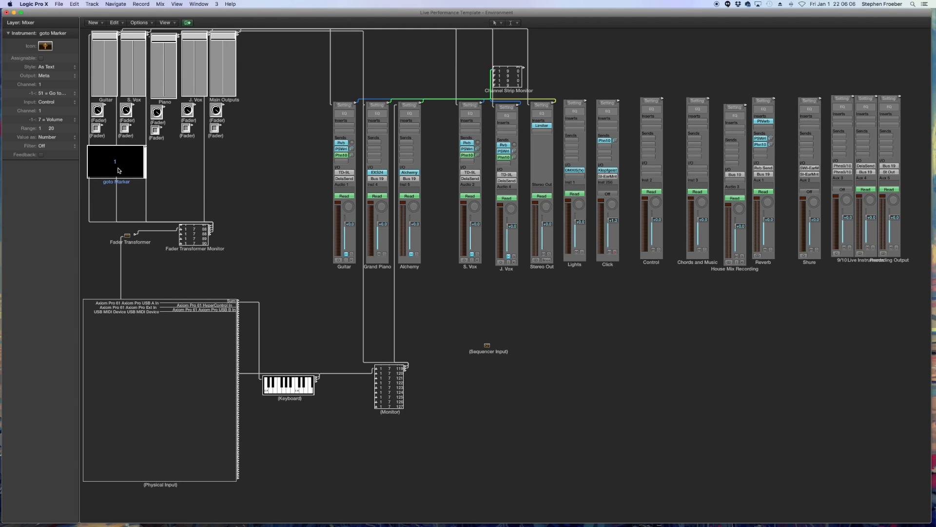
- Open the text fader's settings, enable Behave as Menu, and rename it Song Navigator
double_click(118, 170)
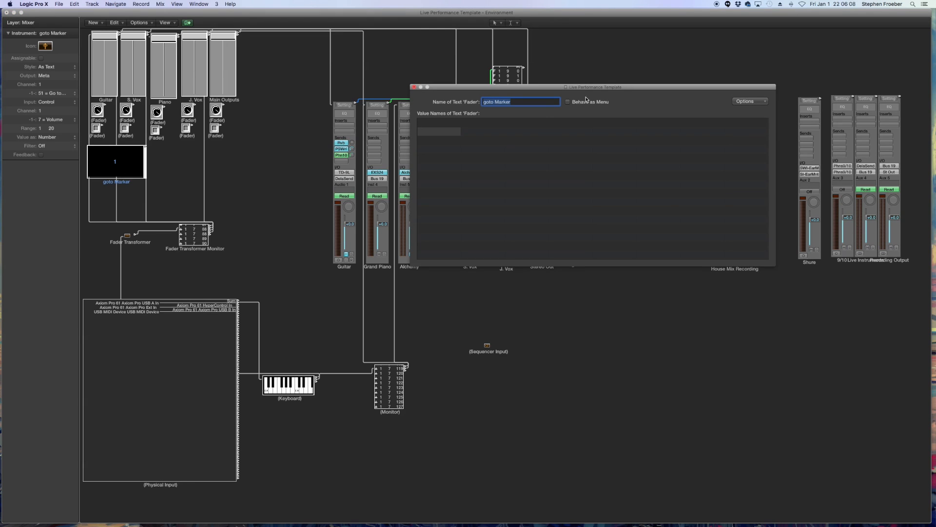
click(568, 103)
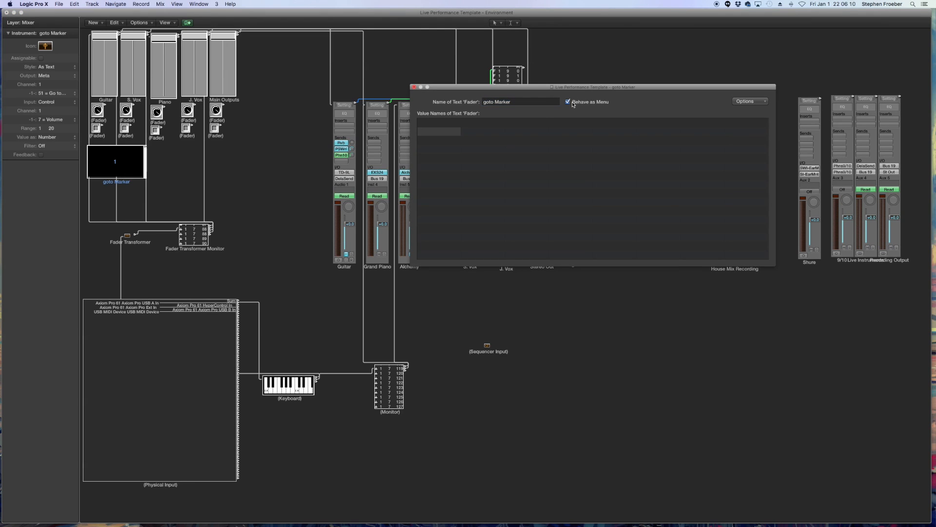
click(511, 102)
text(Song Navigator)
key(Return)
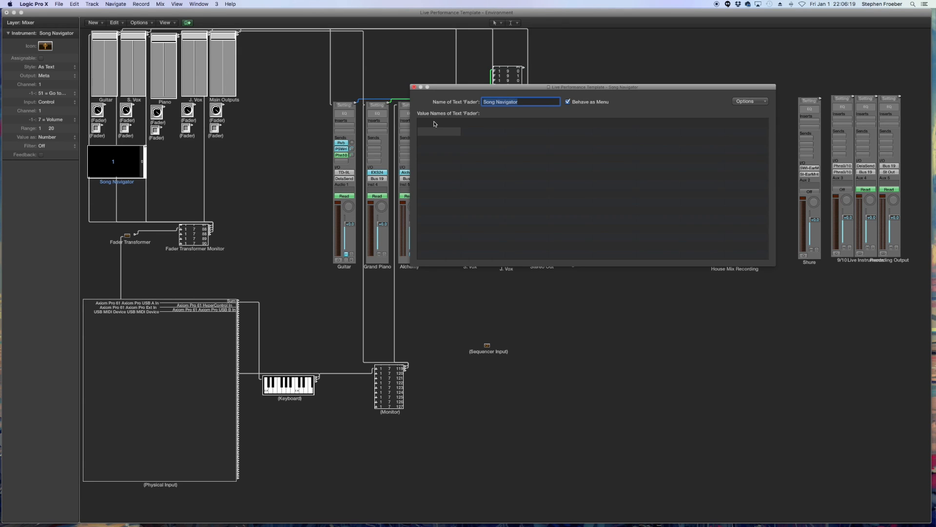
- Enter the value names Intro, Verse, Chorus and Next Song, and close the text fader window
click(432, 123)
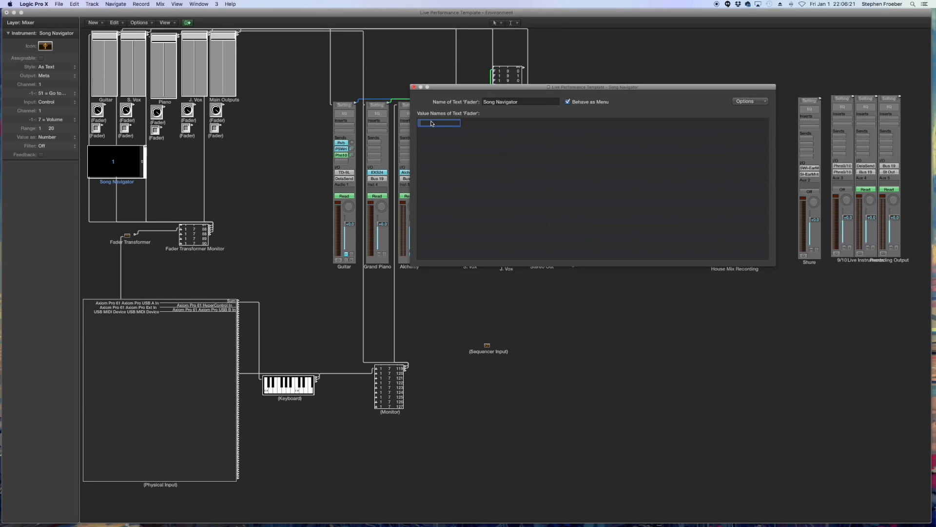
key(Return)
text(Verse)
key(Return)
text(Chorus)
key(Return)
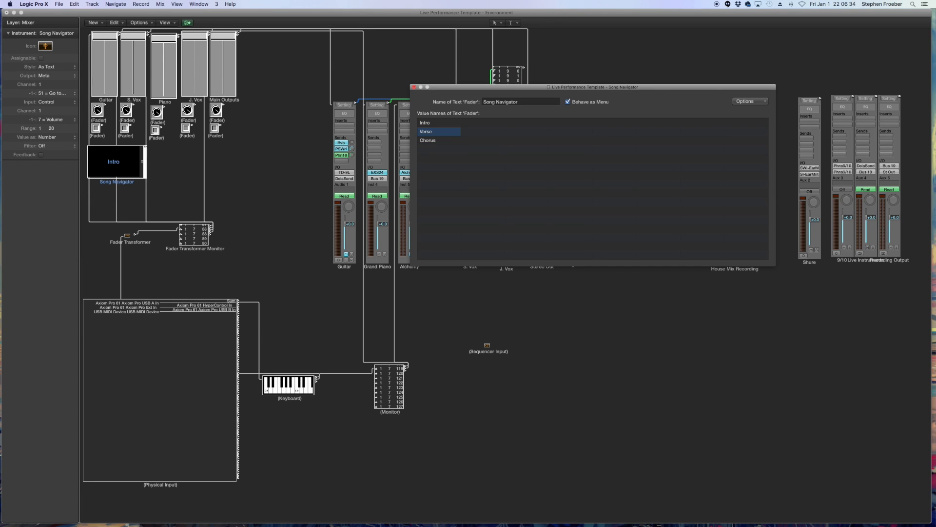
double_click(425, 151)
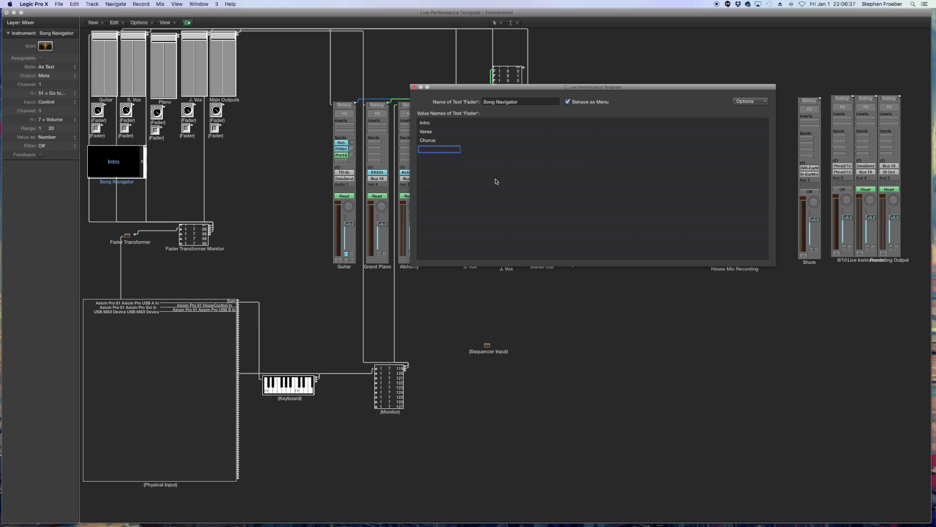
text(Next)
text(Song)
key(Return)
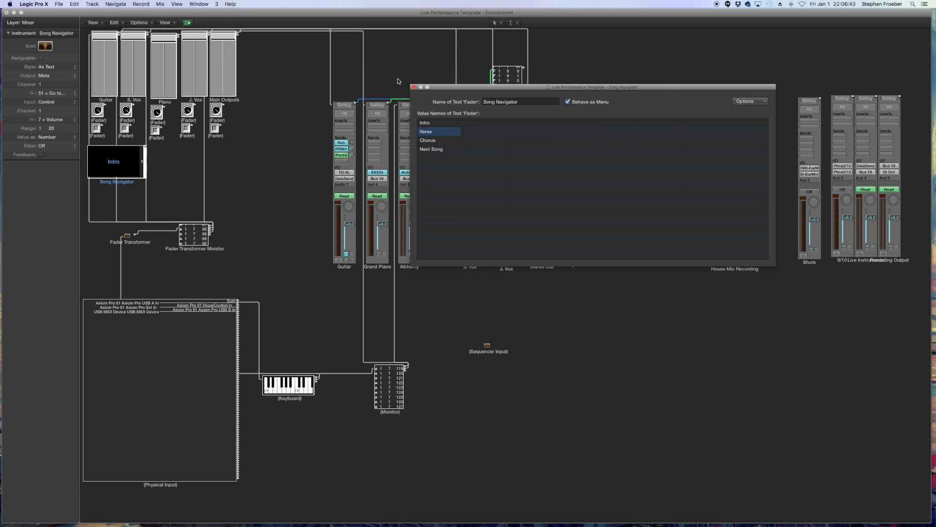
click(415, 88)
- Open the Song Navigator's menu to check its song section entries
click(245, 193)
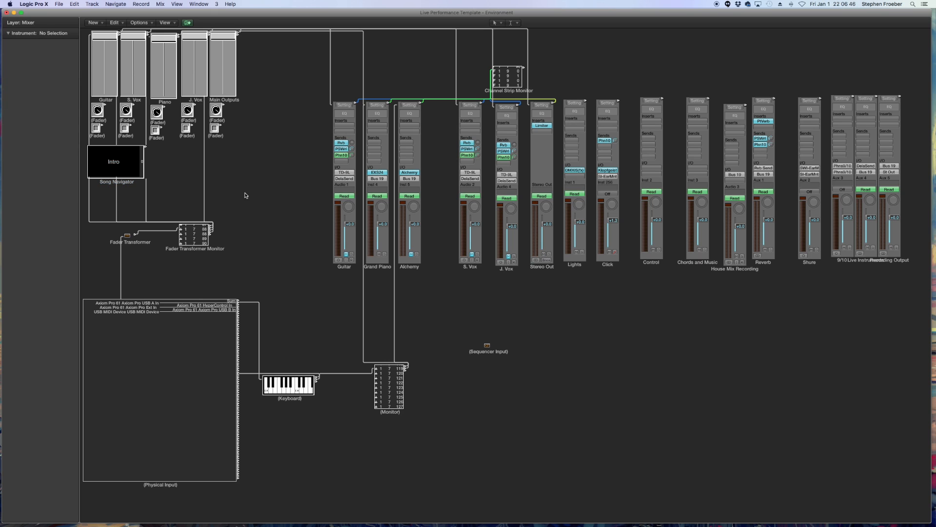
click(116, 164)
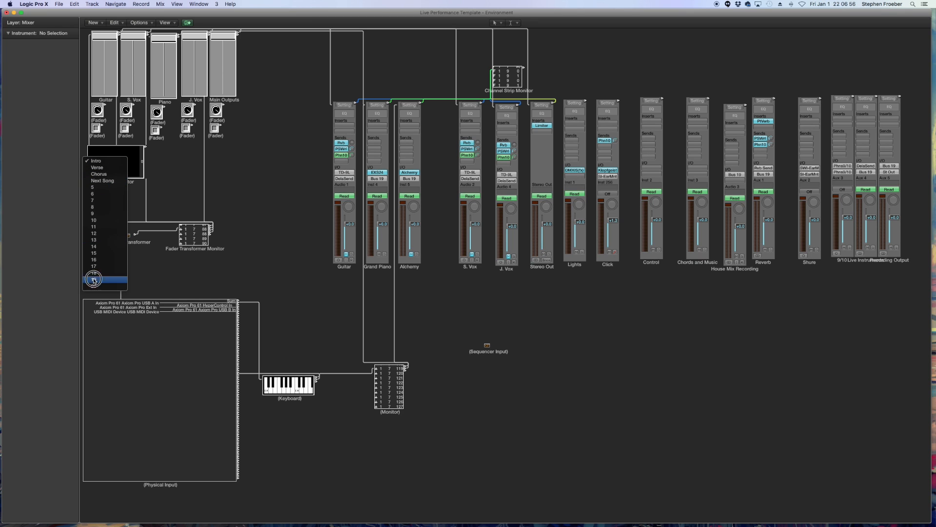
click(171, 170)
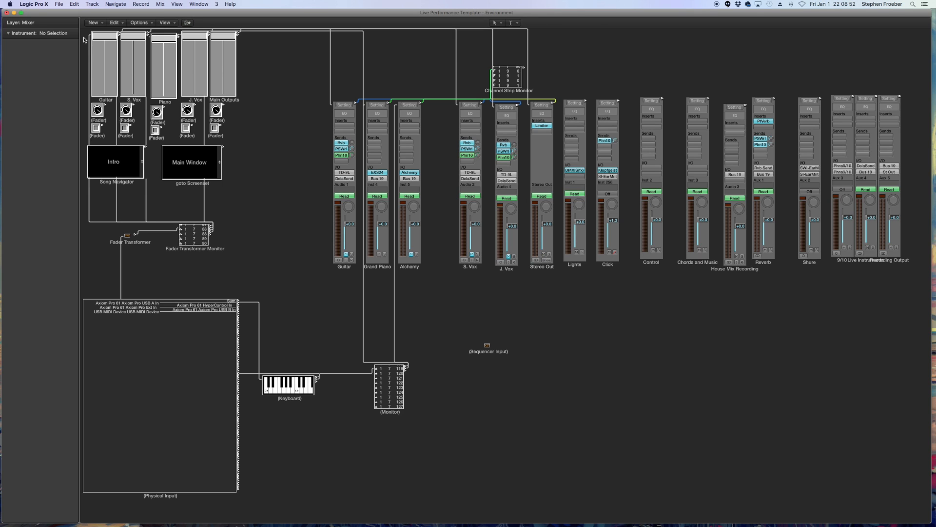
- Select the channel faders and color the Guitar fader red and the S. Vox fader yellow
drag(84, 40, 109, 138)
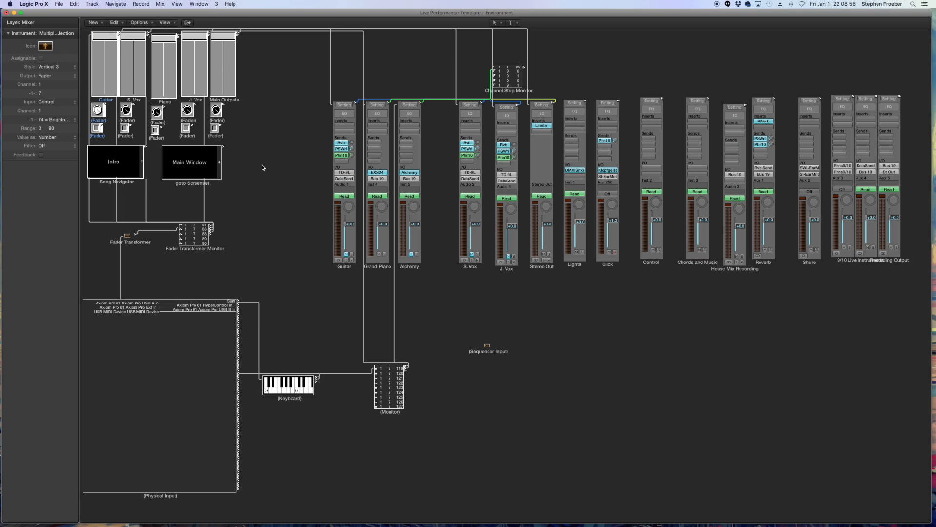
key(alt+c)
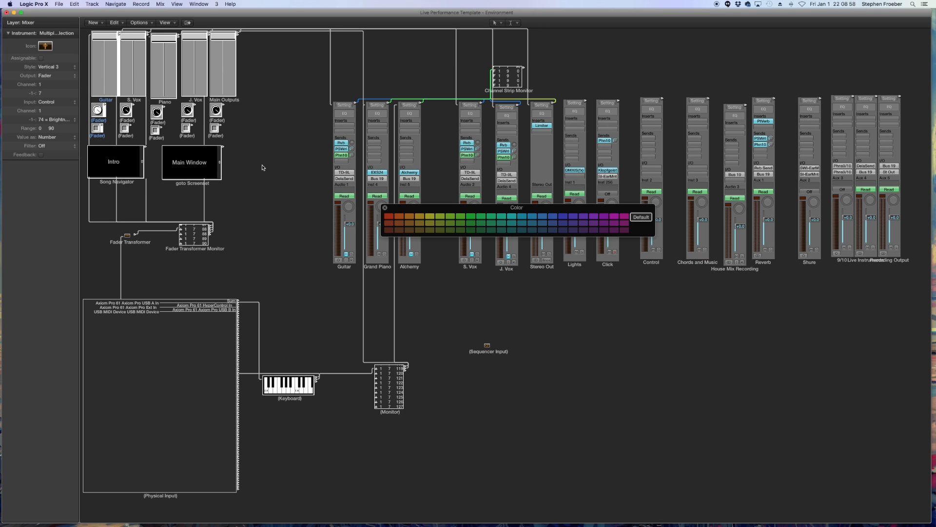
drag(590, 212, 475, 117)
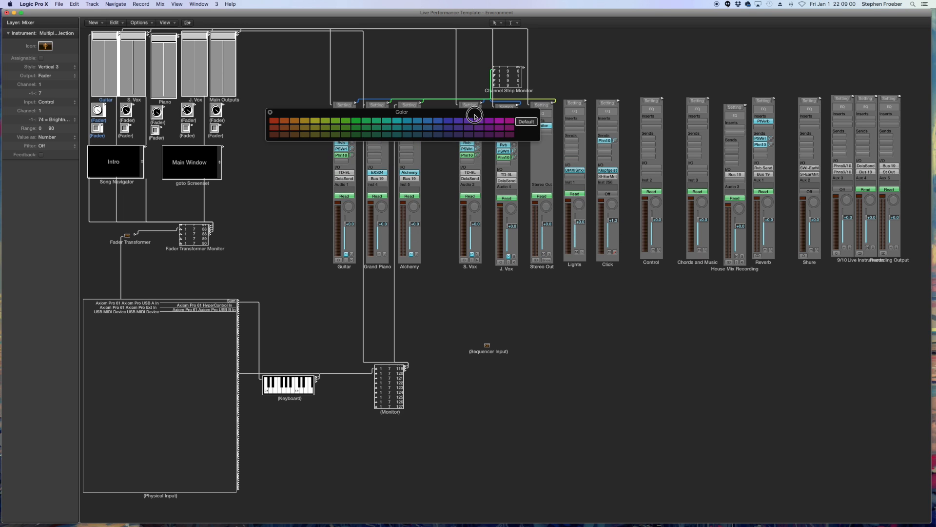
click(275, 121)
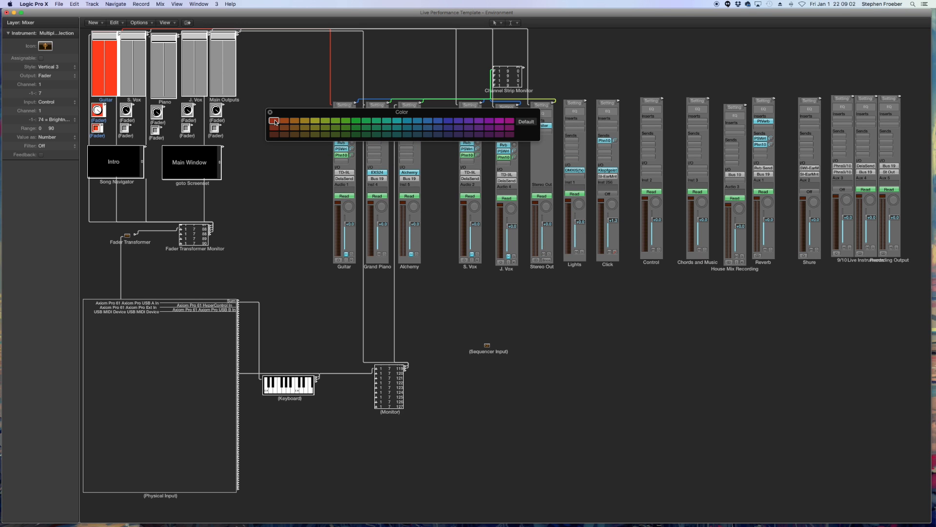
click(140, 137)
drag(139, 140, 129, 76)
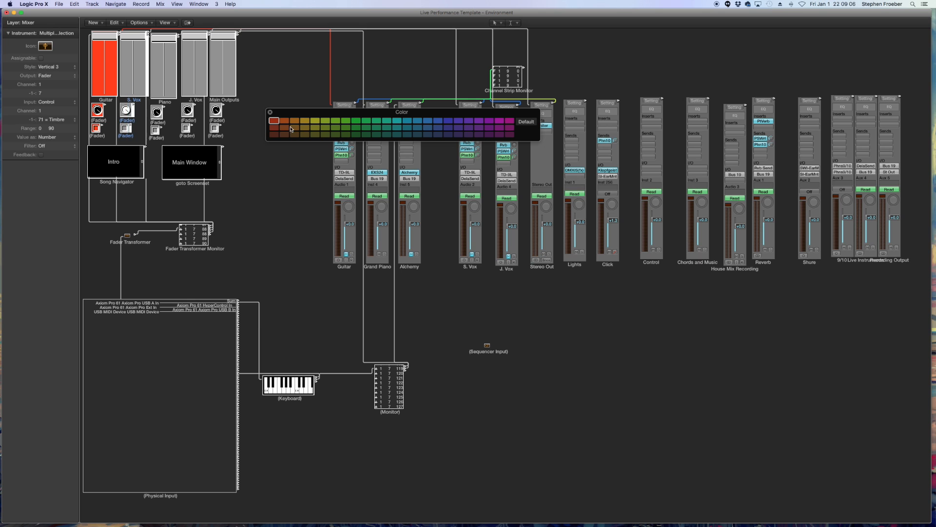
click(314, 123)
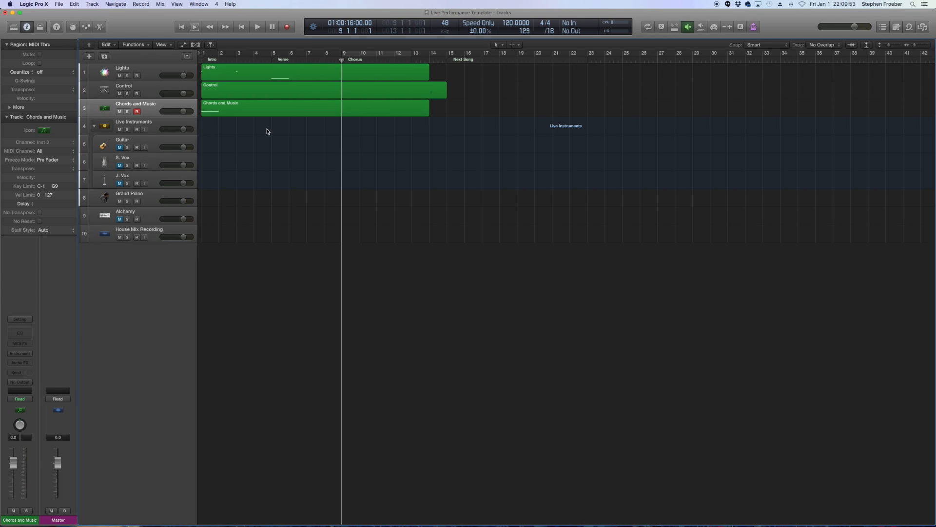
- Open the Score Editor window
click(196, 4)
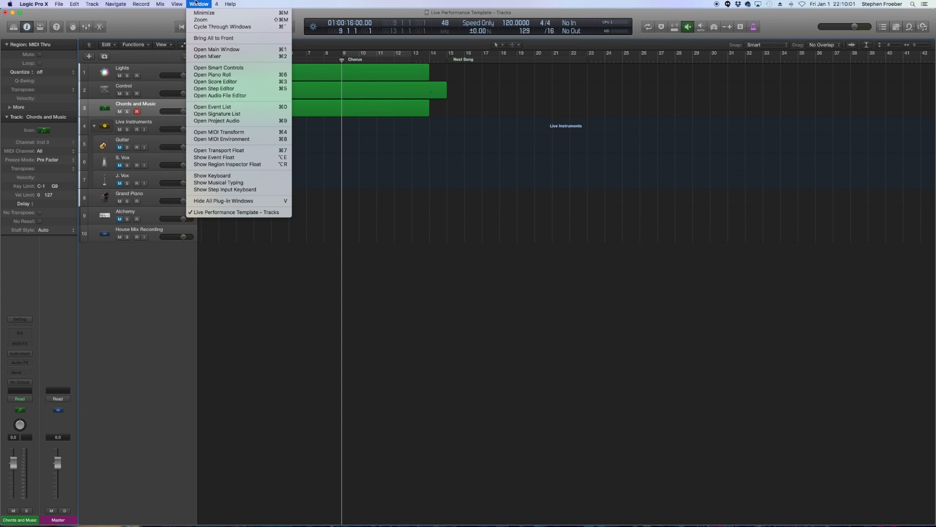
click(201, 3)
click(201, 3)
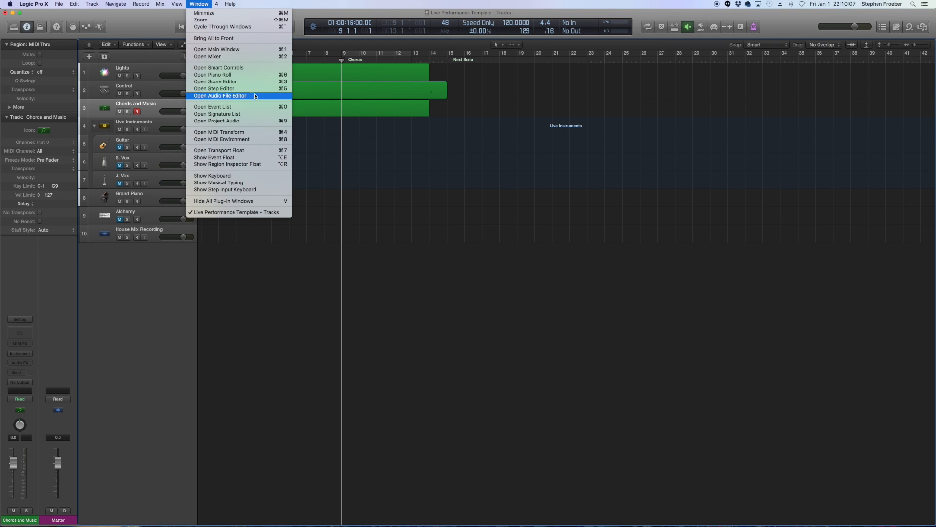
click(232, 82)
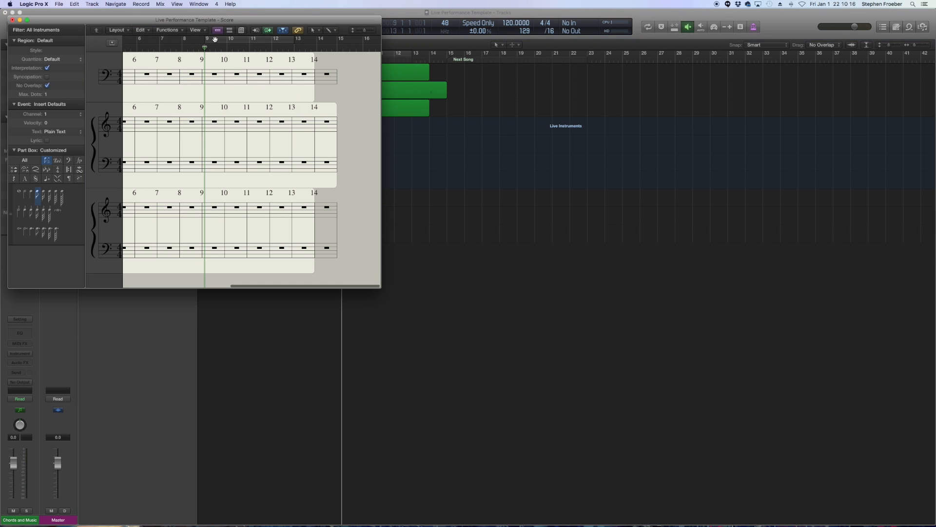
- Move the Score window to the top of the screen and widen it across the display
click(6, 13)
drag(284, 59, 114, 15)
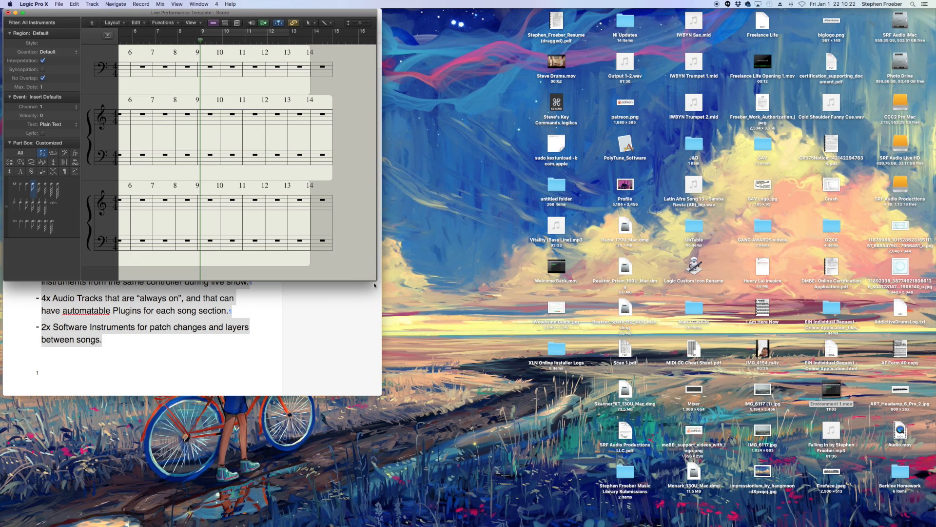
drag(374, 280, 926, 289)
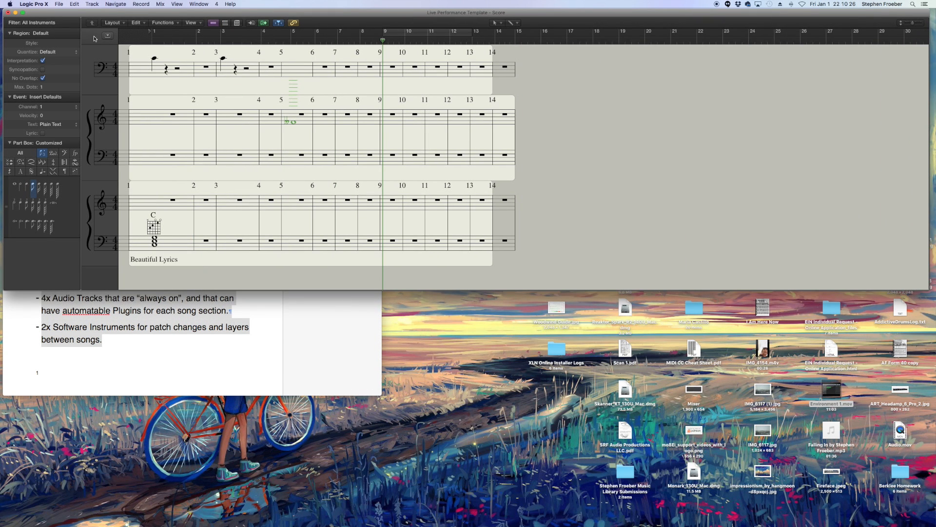
- Display only the Chords and Music region in the score and hide the score inspector
click(54, 22)
click(110, 20)
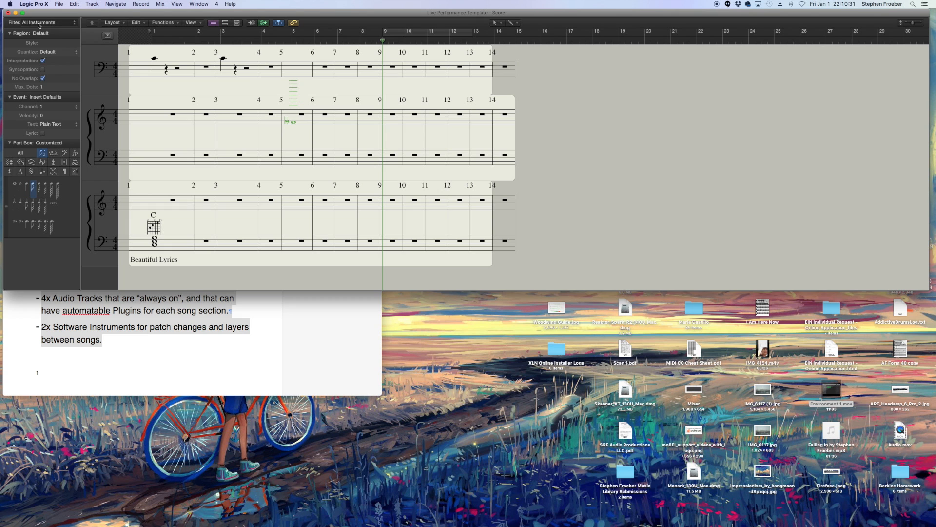
click(38, 22)
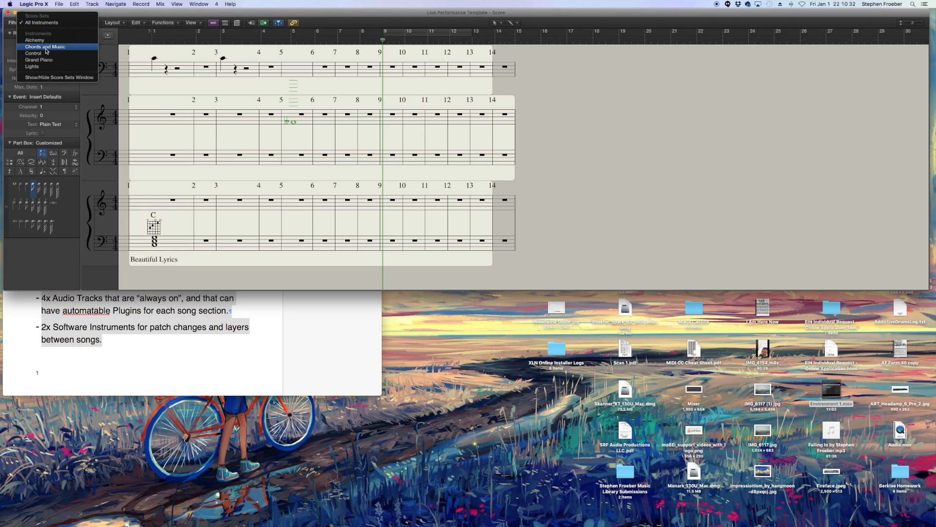
click(46, 49)
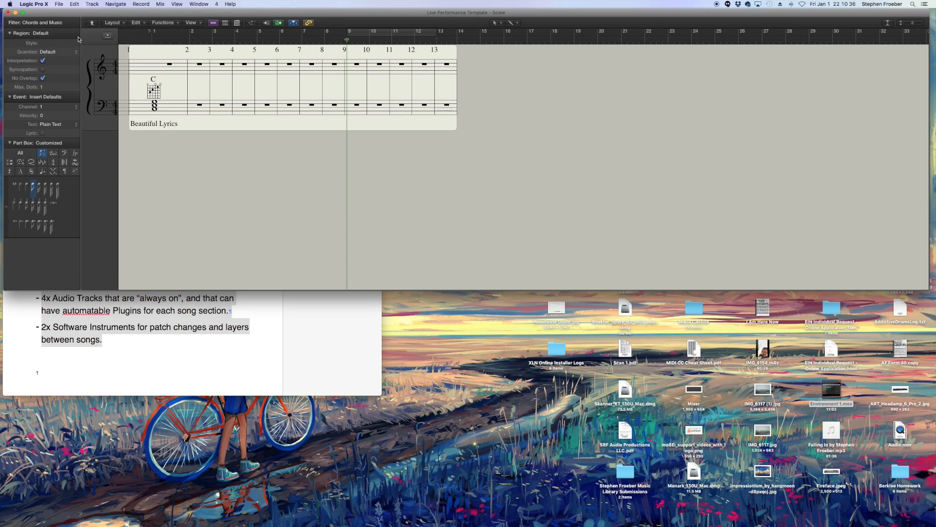
key(i)
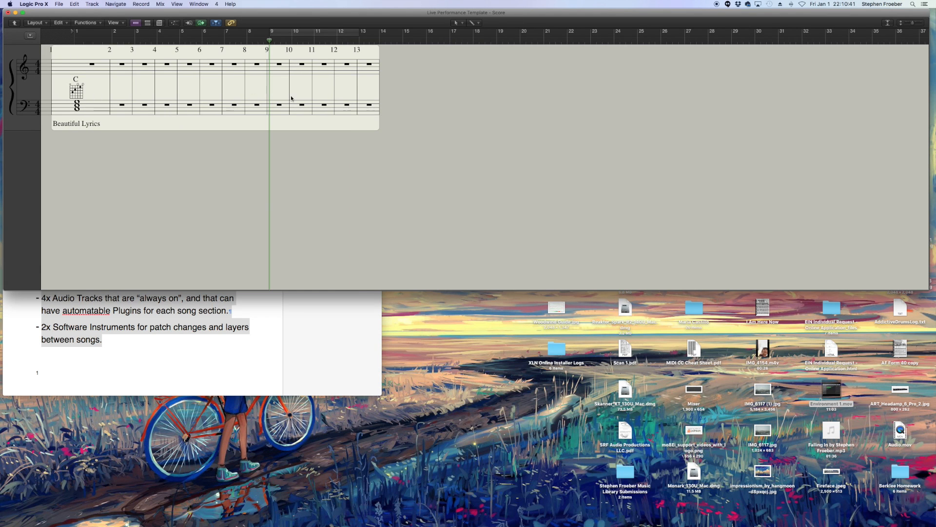
- Zoom in on the chord and lyrics score and play the project from the start
drag(913, 24, 920, 25)
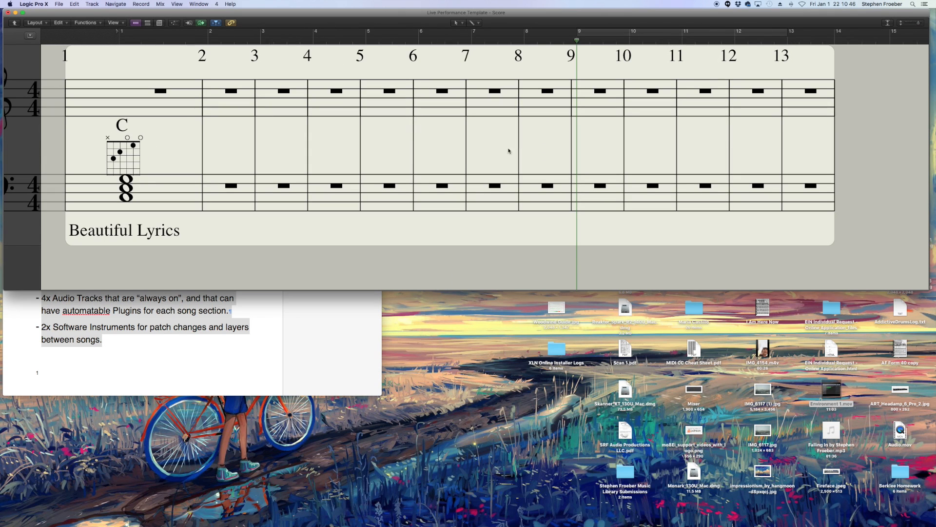
key(Return)
key(space)
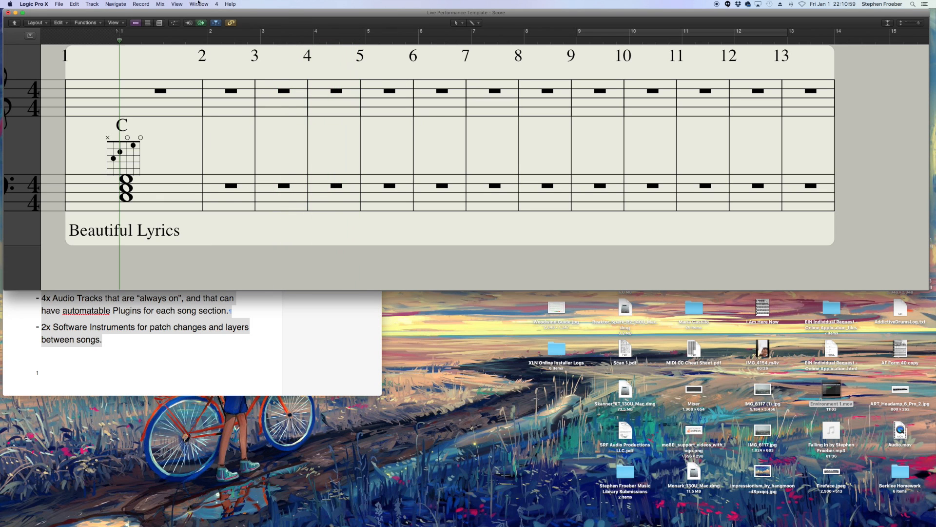
- Open the MIDI Environment window and position it below the score
click(198, 3)
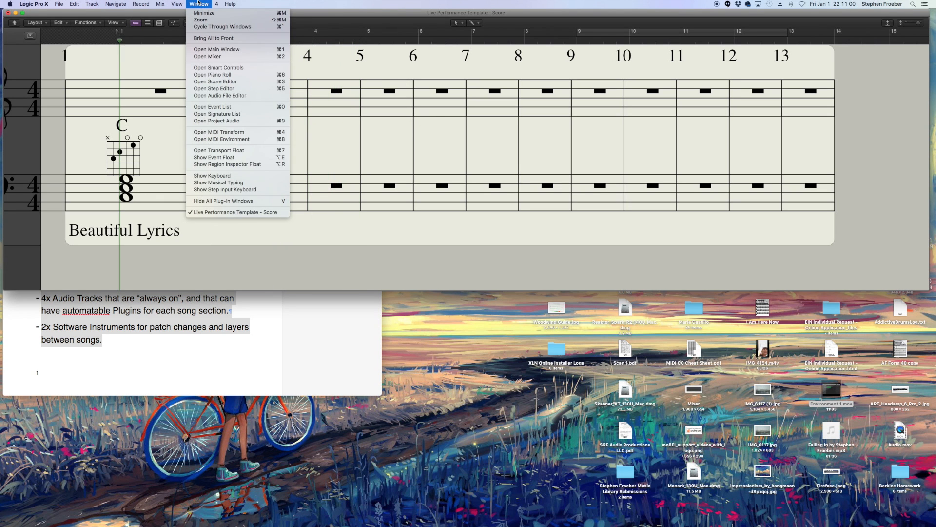
click(241, 141)
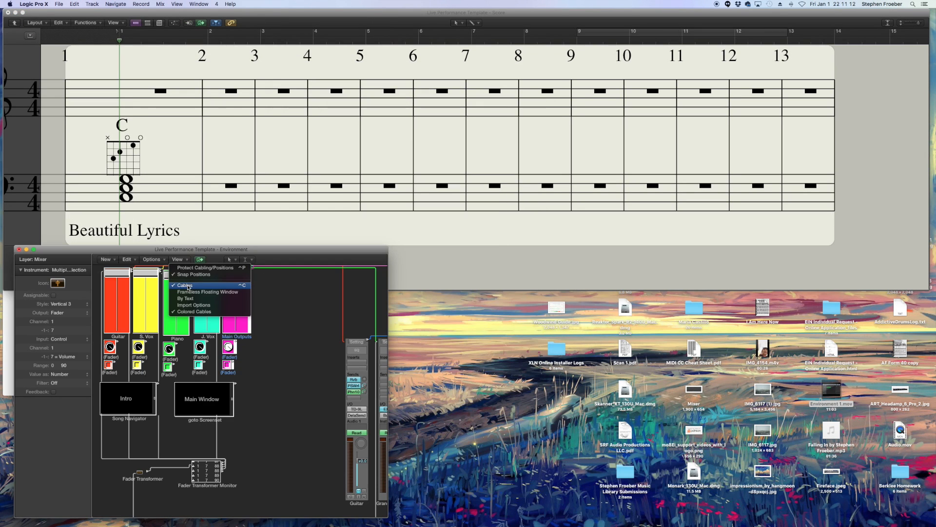
click(188, 286)
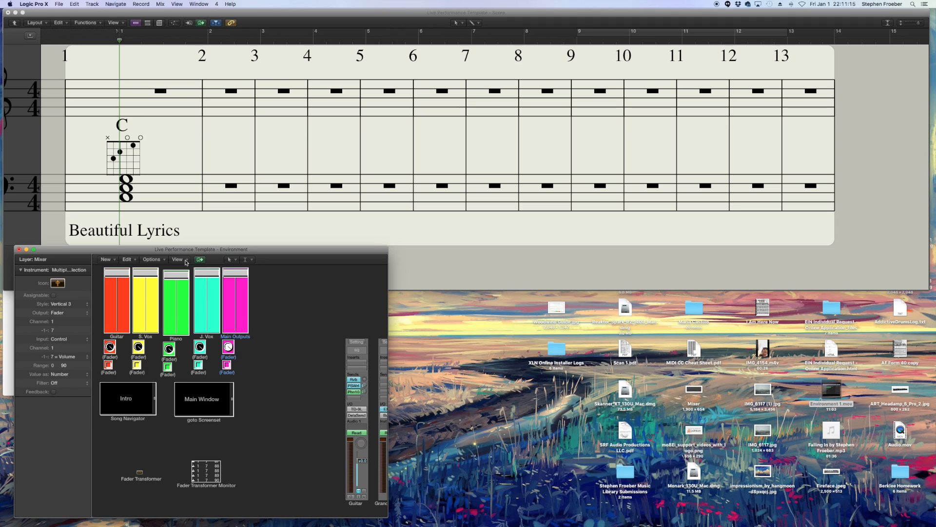
- Hide the Environment window's parameter area, shrink the window around the faders and Song Navigator, and move it to the lower right corner
click(186, 262)
click(193, 295)
drag(516, 102, 278, 215)
drag(377, 468, 245, 381)
drag(225, 213, 909, 297)
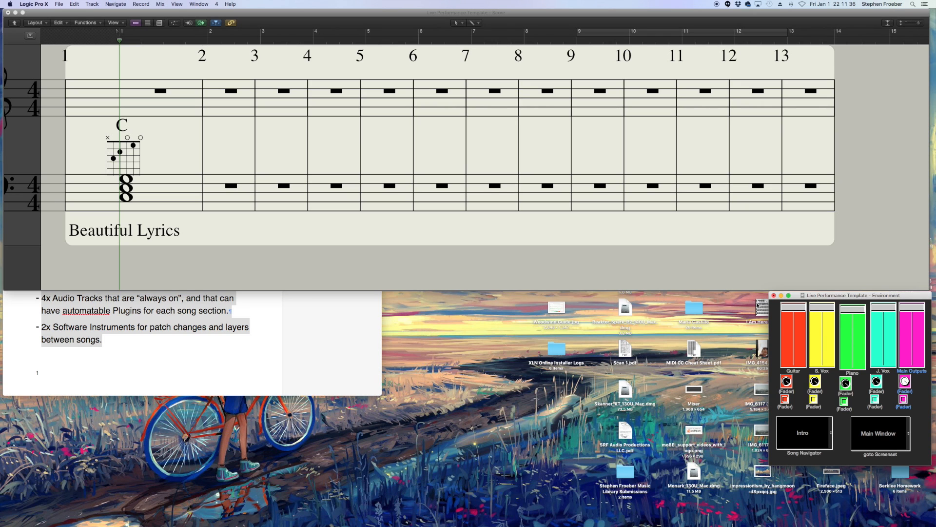
- Open the Transport float and move it over the middle of the score
click(804, 436)
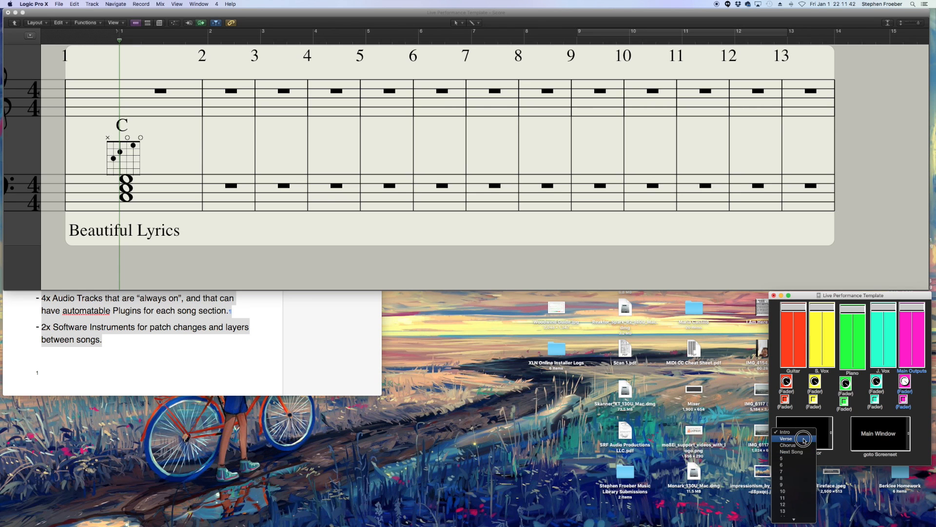
click(194, 4)
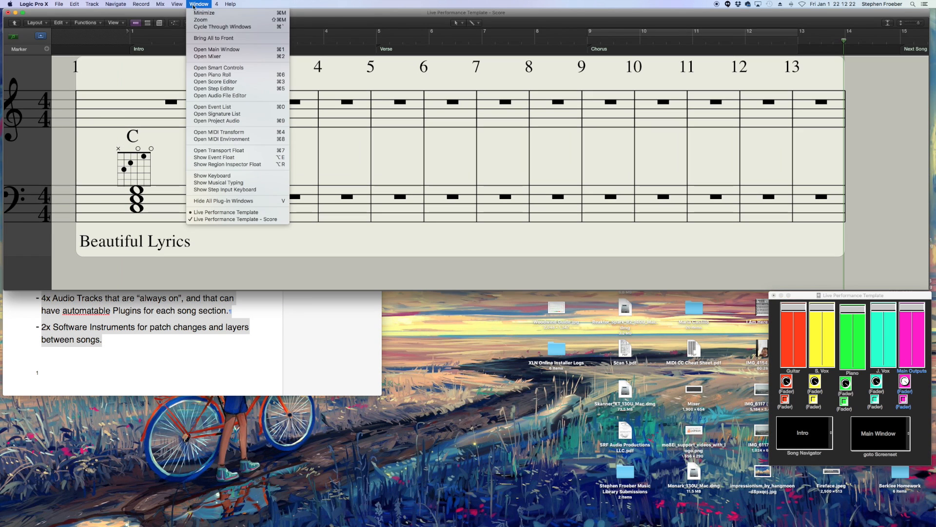
click(246, 150)
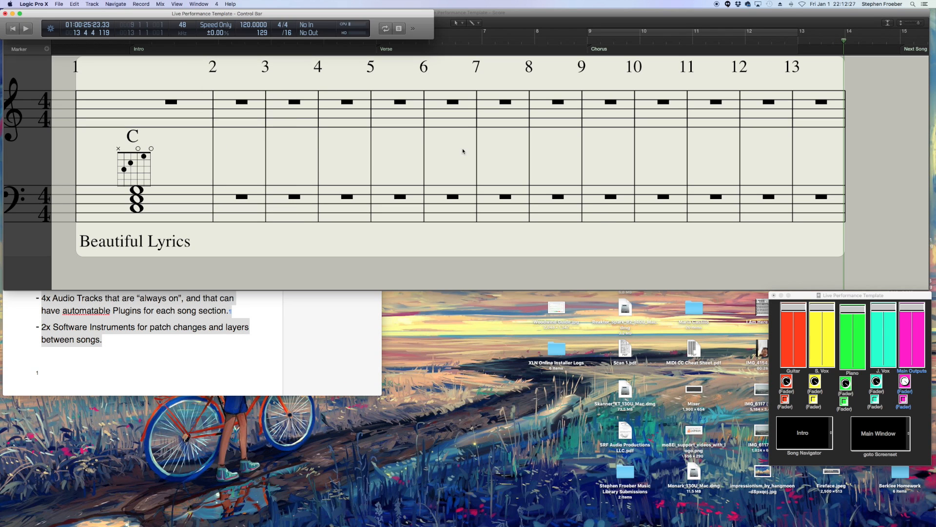
drag(301, 15, 516, 150)
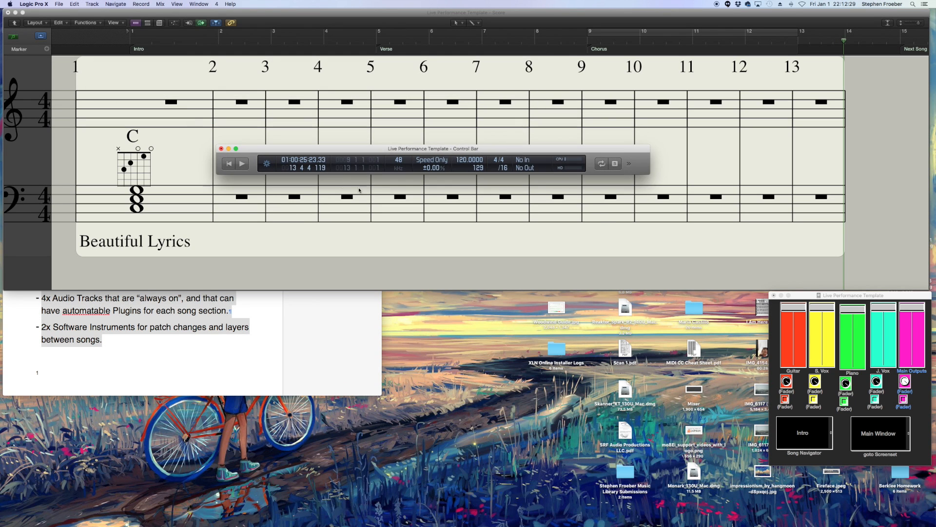
- Open the Giant Beats Display and Giant Time Display from the transport float, then close the float
click(267, 164)
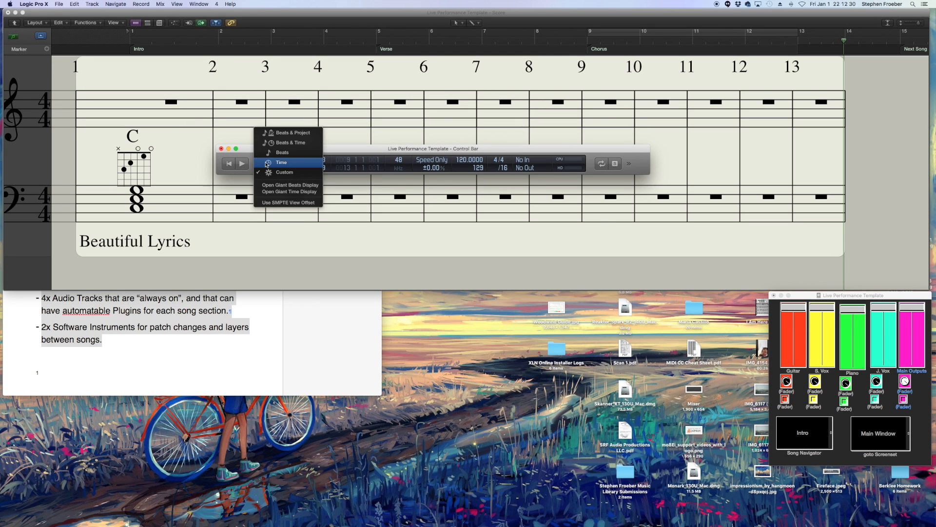
click(295, 186)
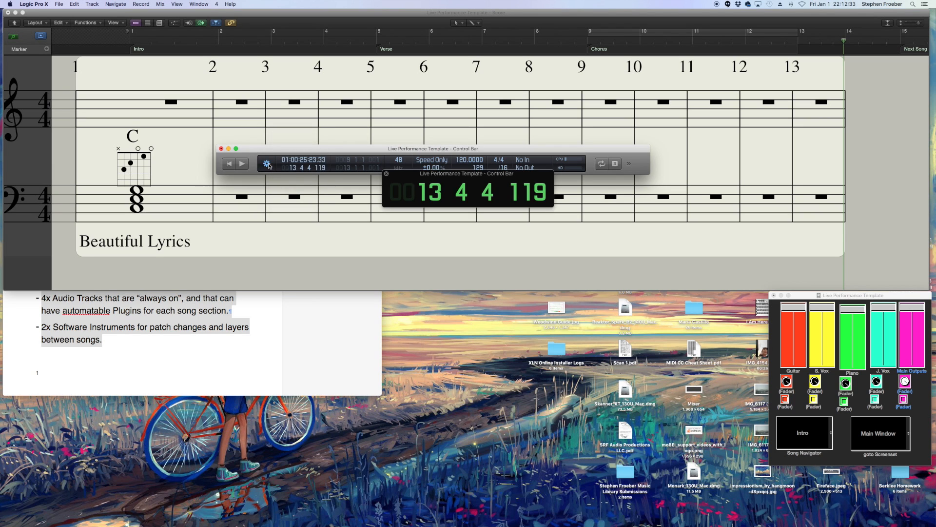
click(267, 164)
click(316, 195)
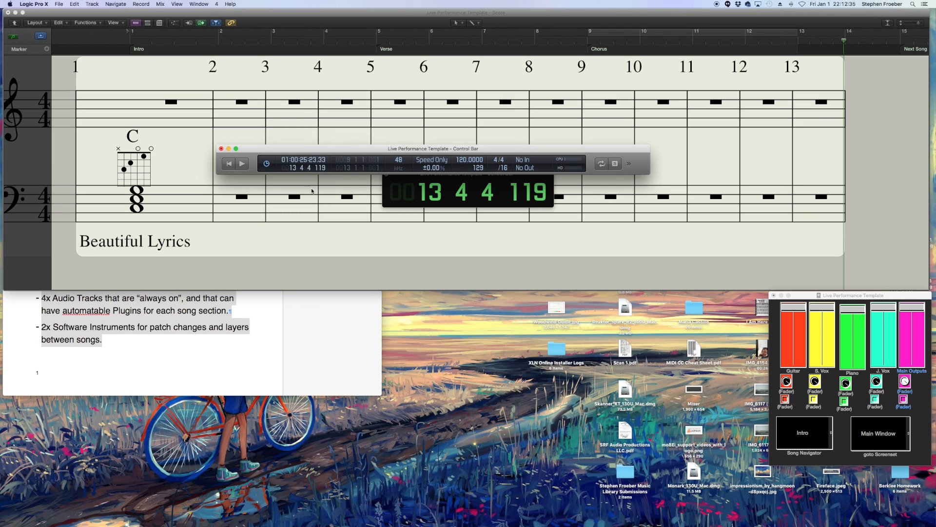
click(222, 149)
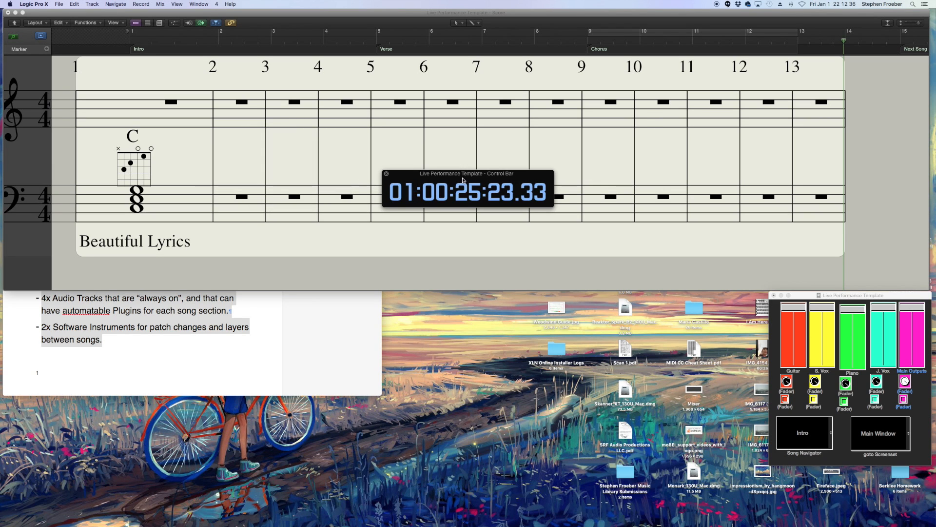
- Stack the giant time and beats displays beside the Environment faders and play the project from the start
drag(464, 173, 679, 296)
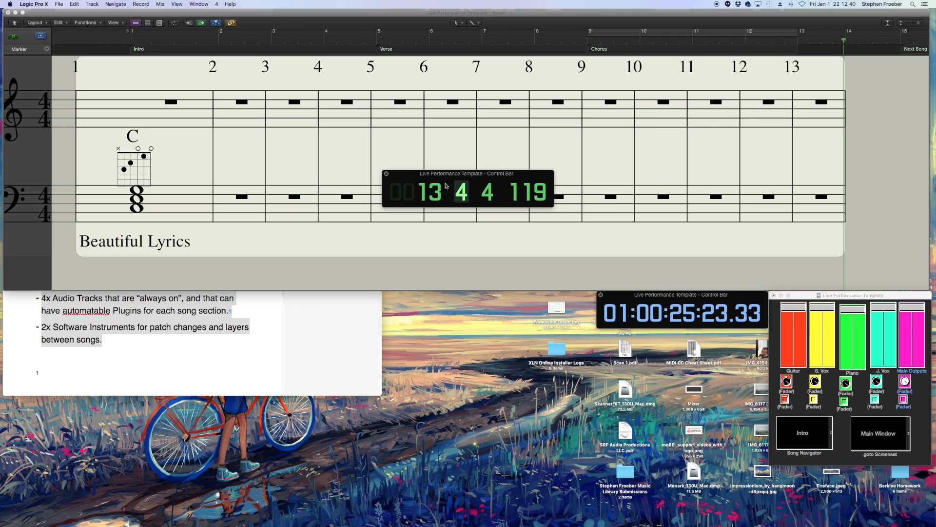
drag(464, 176, 678, 335)
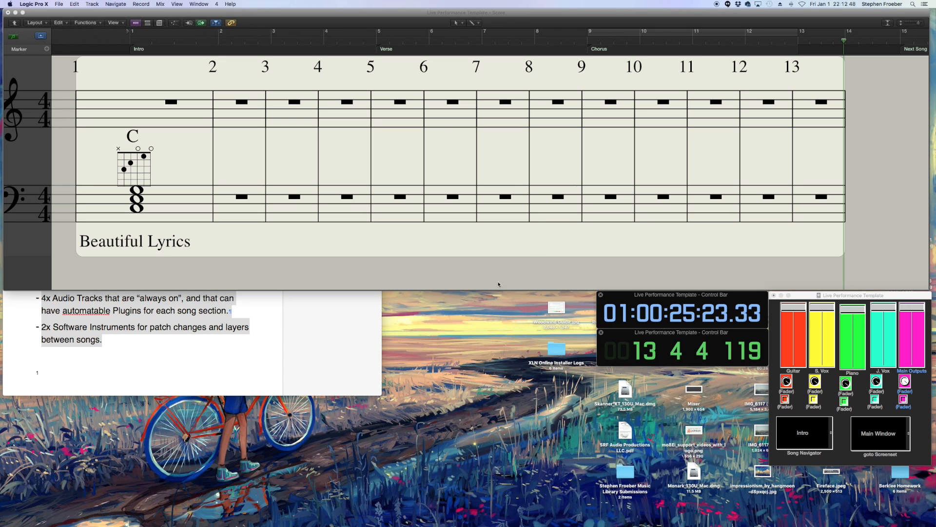
key(Return)
key(space)
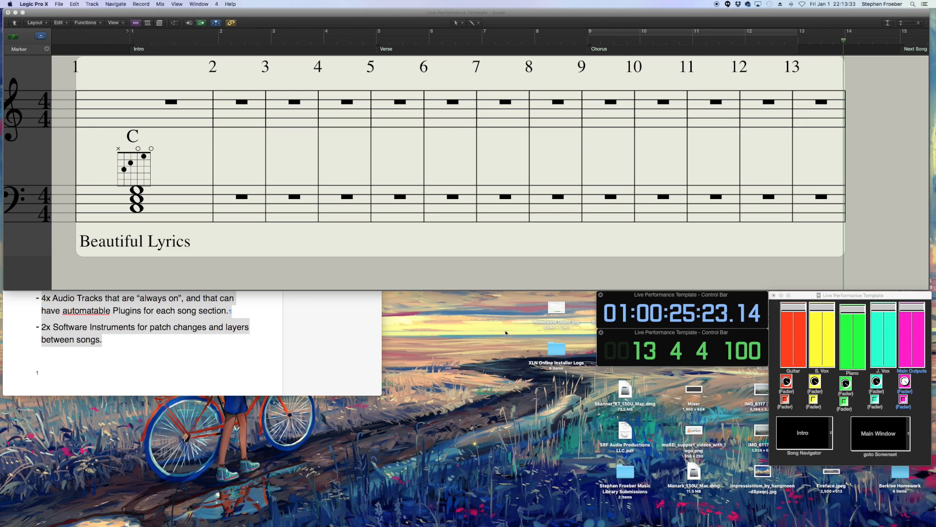
key(Return)
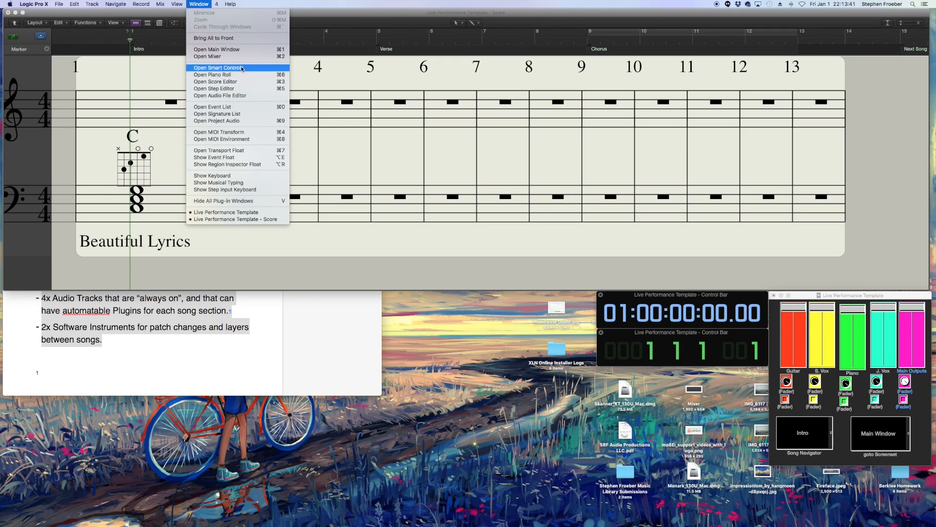
- Open Smart Controls and stretch the window across the lower left area below the score
click(217, 68)
drag(248, 13, 253, 295)
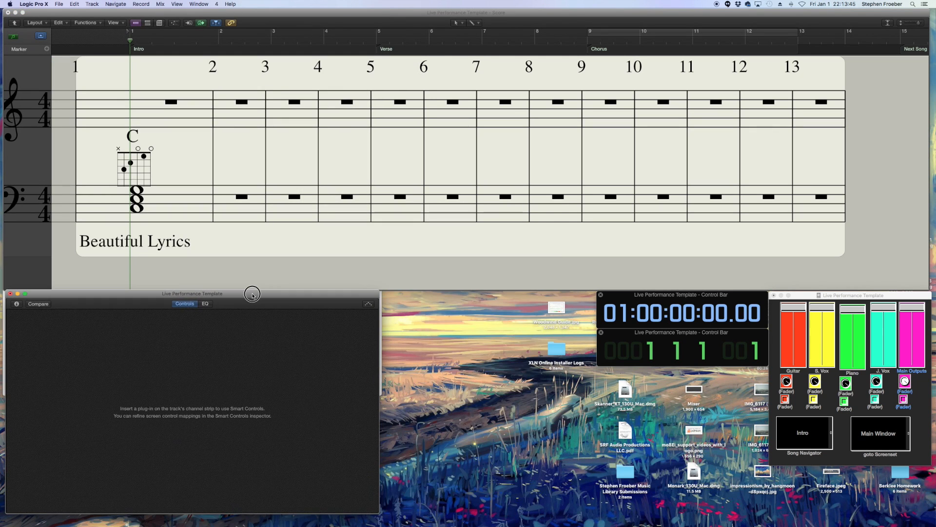
drag(378, 514, 581, 518)
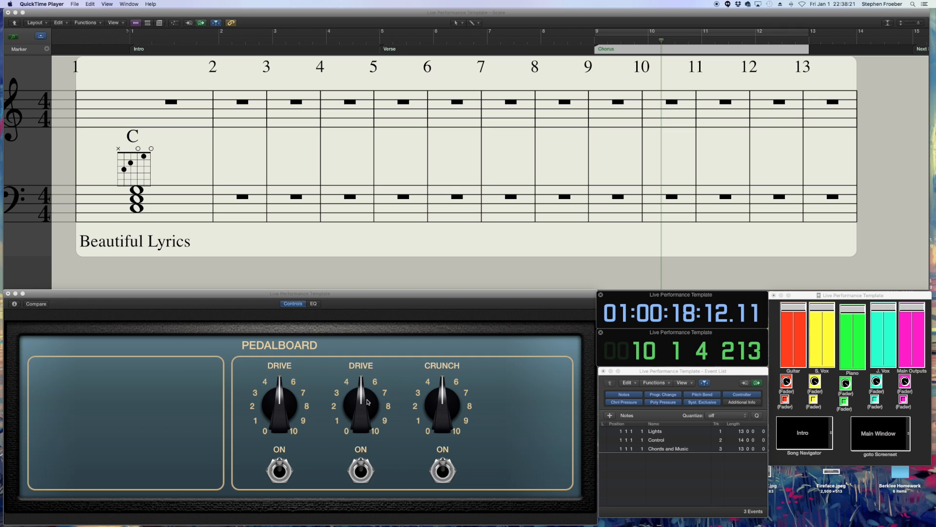
- Turn the Pedalboard's first Drive knob up to about 5 in Smart Controls
click(278, 403)
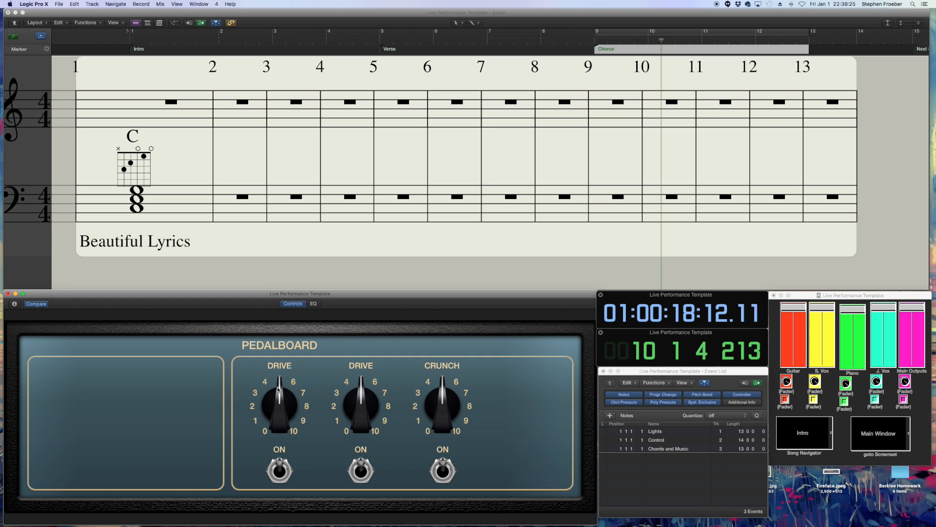
drag(278, 415, 279, 379)
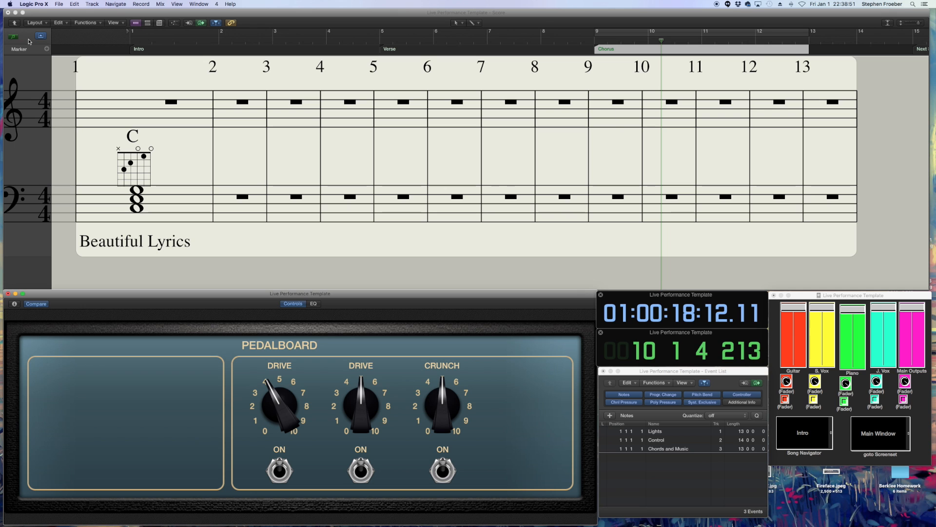
- Close the Score window, open the Marker List and enlarge it across the upper half of the screen
click(8, 12)
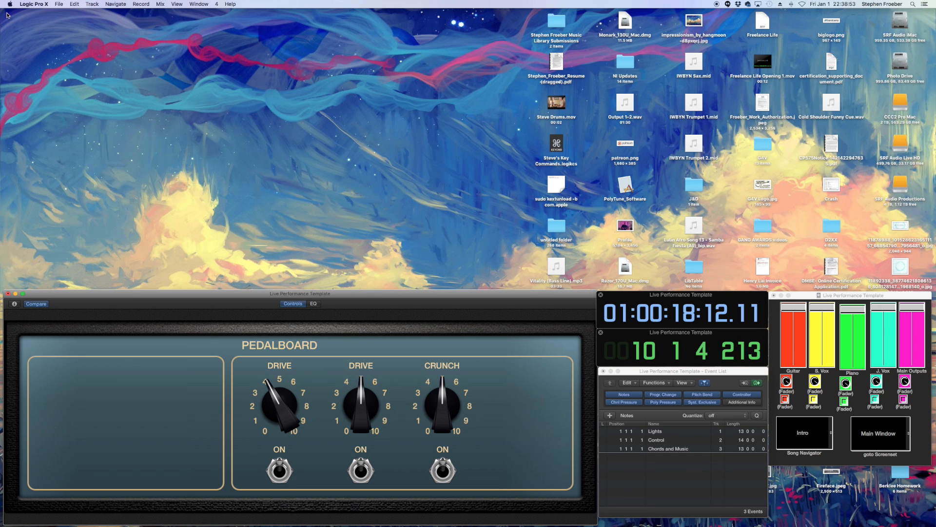
click(141, 4)
mouse_move(195, 3)
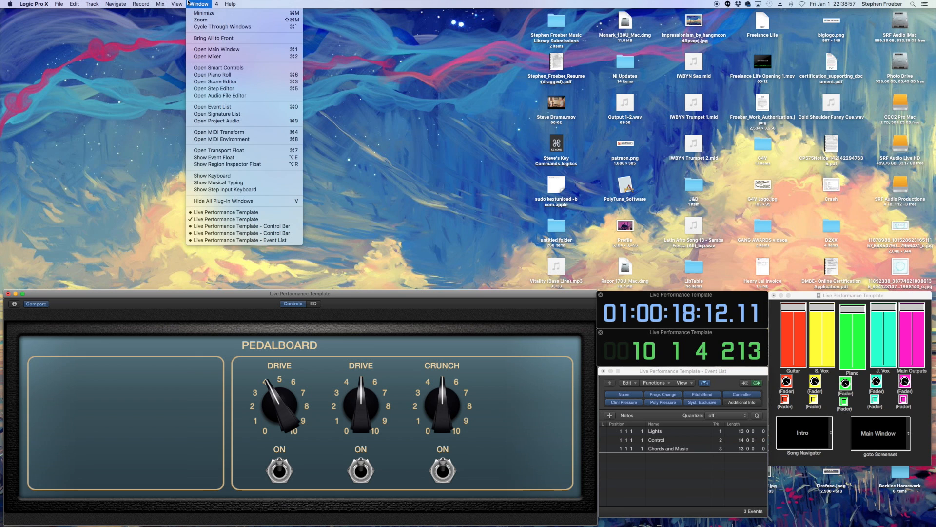
mouse_move(121, 3)
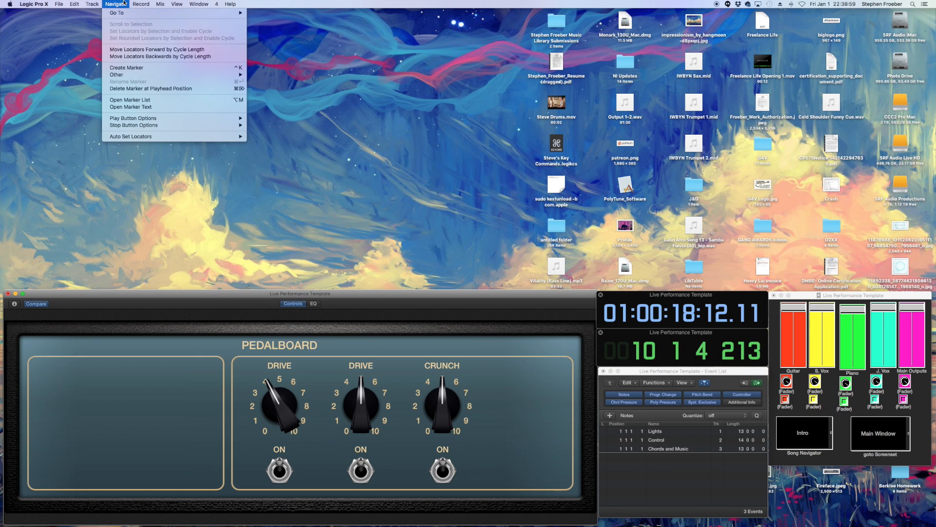
click(139, 100)
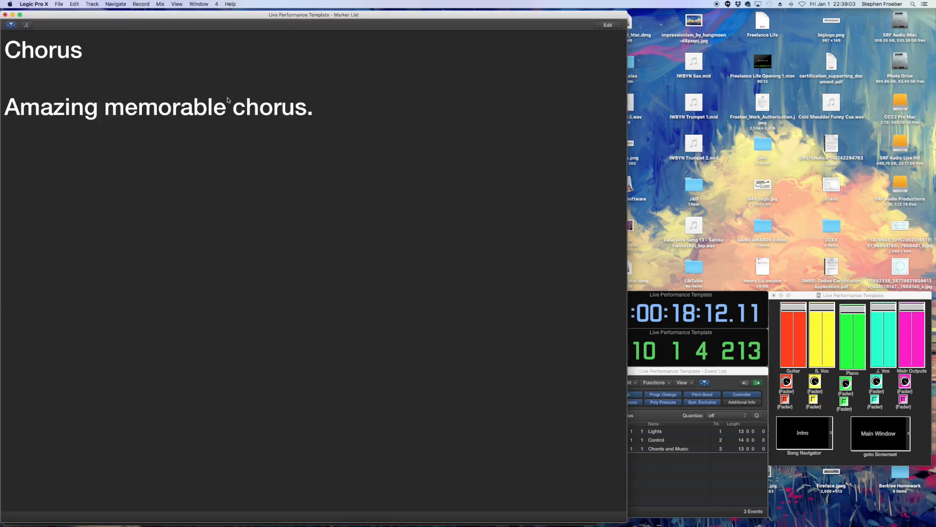
mouse_move(627, 522)
mouse_down()
mouse_move(714, 356)
mouse_move(822, 279)
mouse_move(923, 289)
mouse_up()
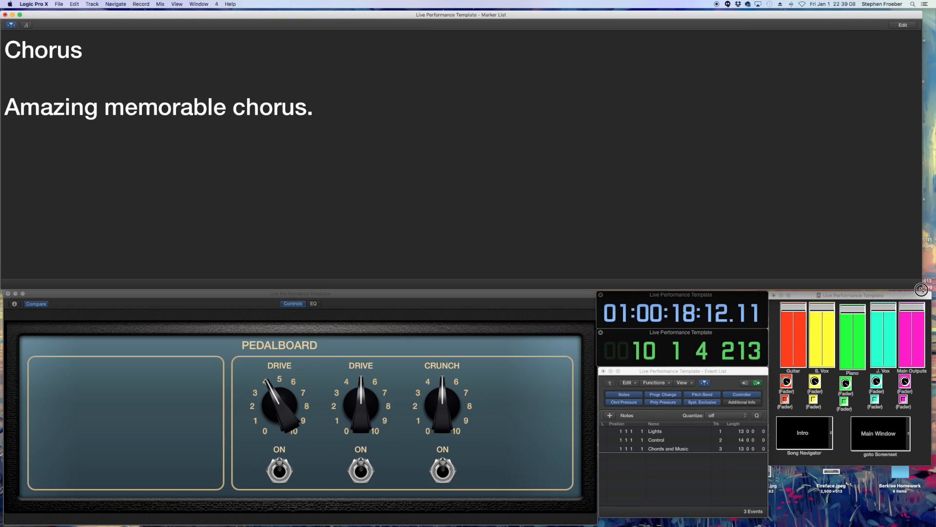
- Return to the project start and play it to follow the marker text
key(Return)
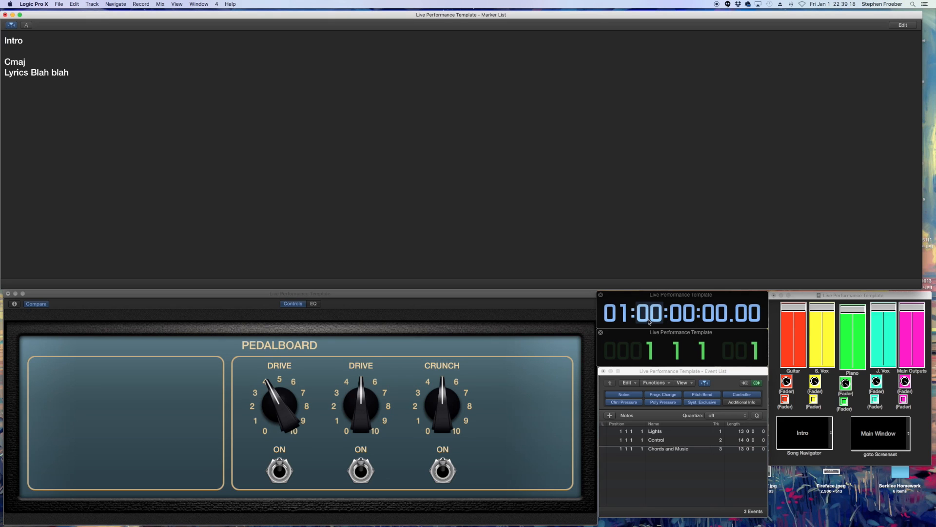
key(space)
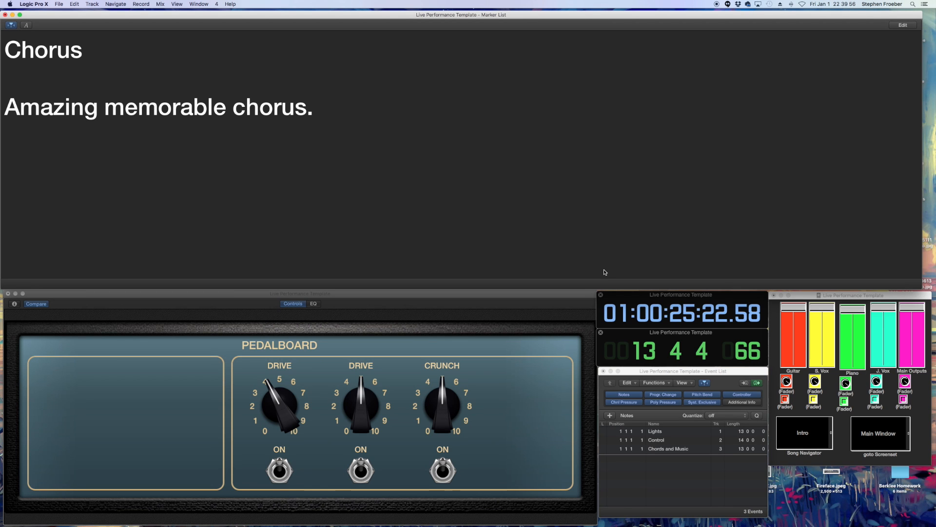
- Switch to screensets 1 and 3, then back to screenset 4
key(1)
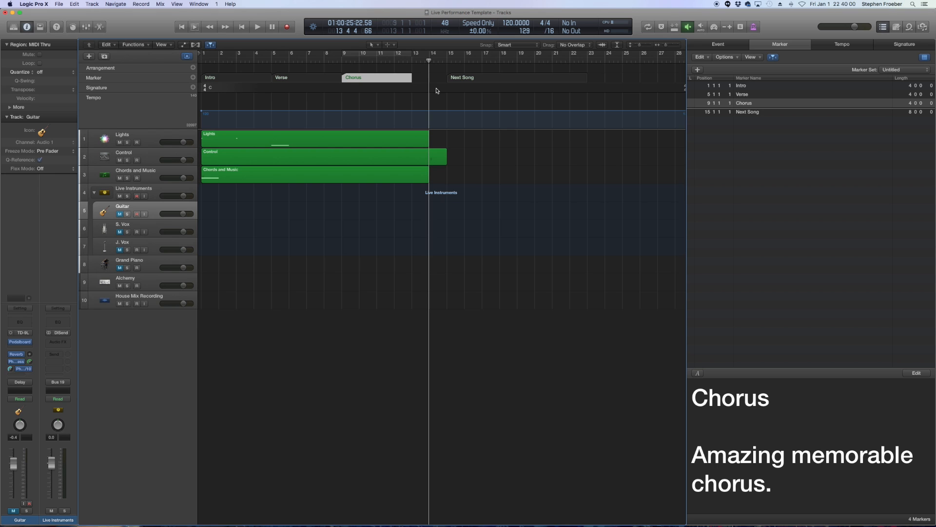
key(3)
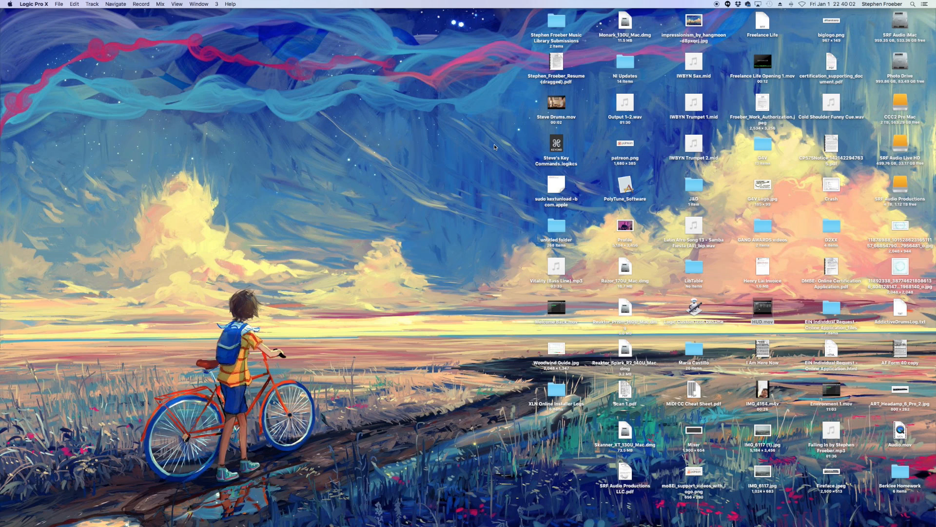
key(4)
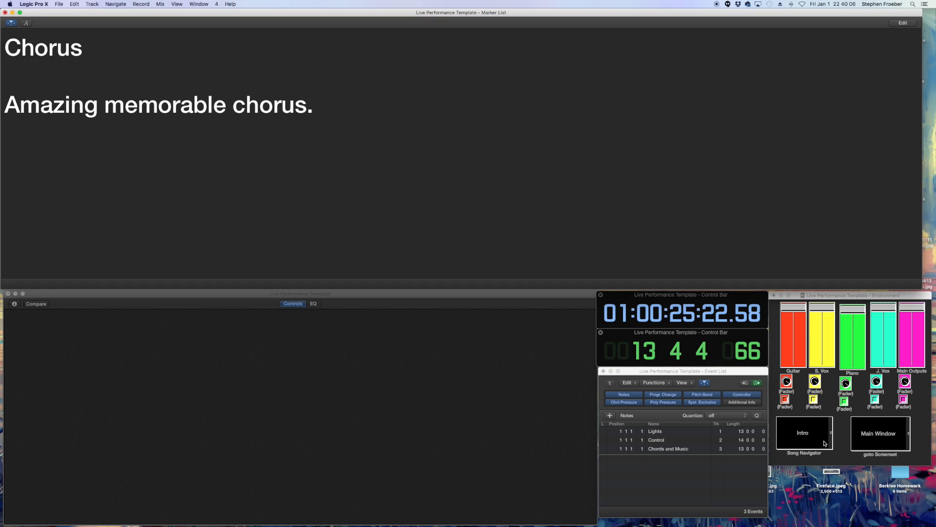
- Jump to Next Song with the Song Navigator and toggle playback
click(804, 434)
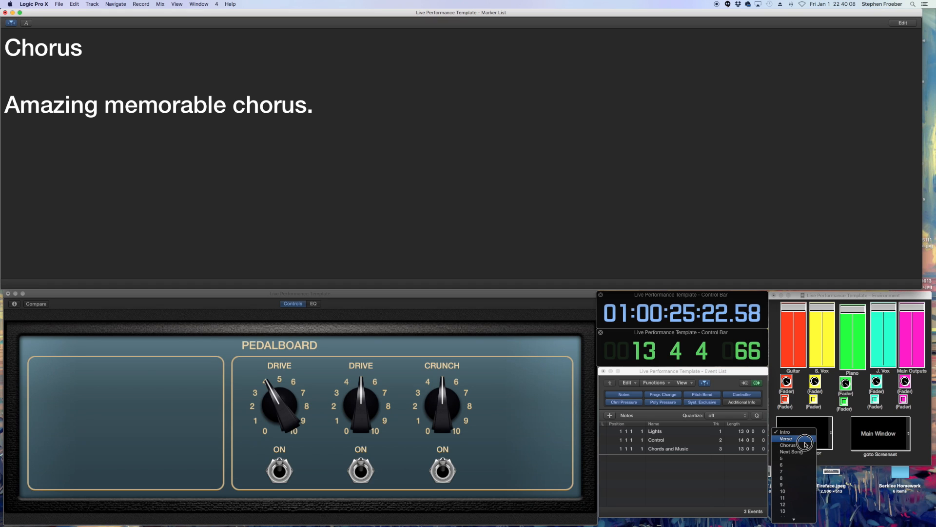
click(797, 452)
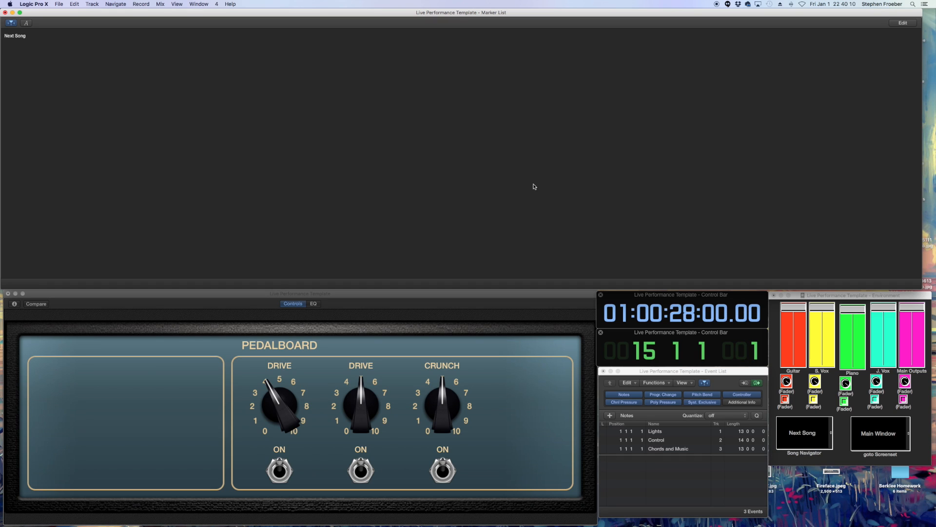
key(space)
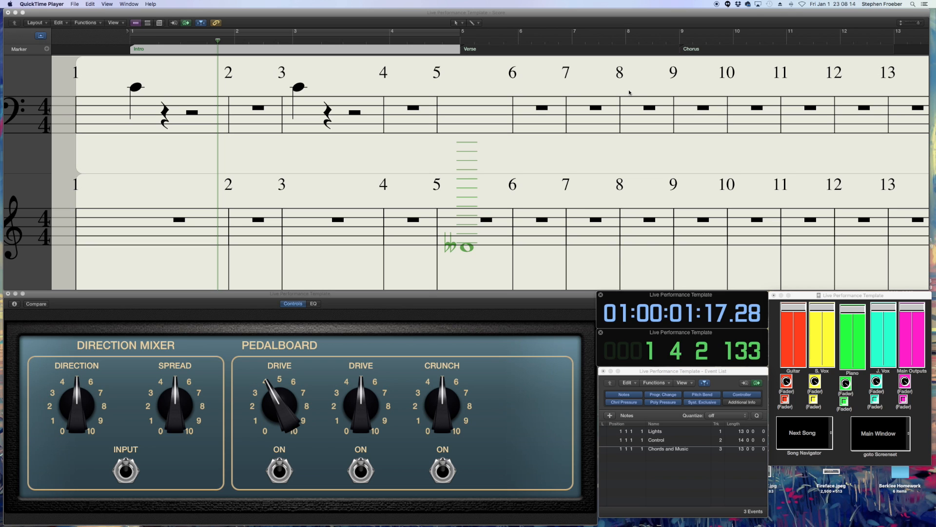
- Play the score, set a cycle area around bars 5 to 9 and move the locators forward by one cycle length
click(559, 24)
key(space)
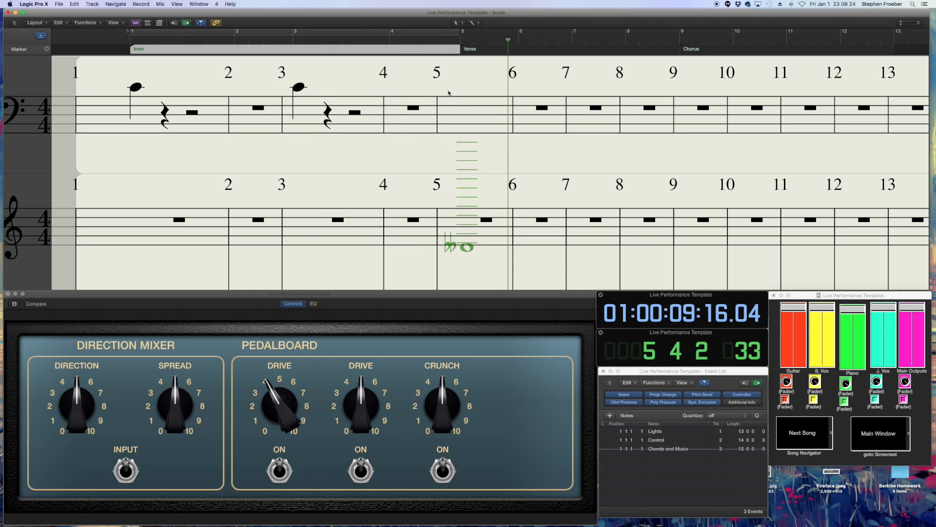
key(ctrl+alt+c)
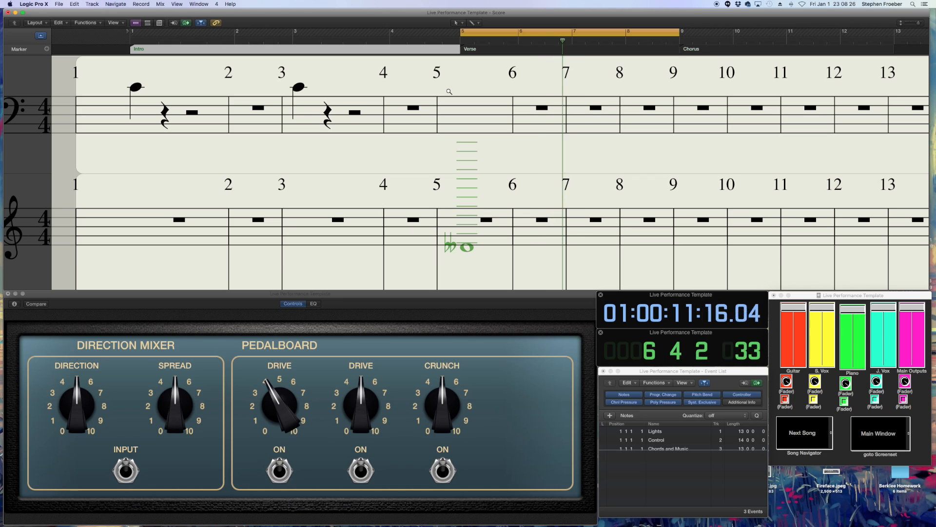
key(ctrl+alt+period)
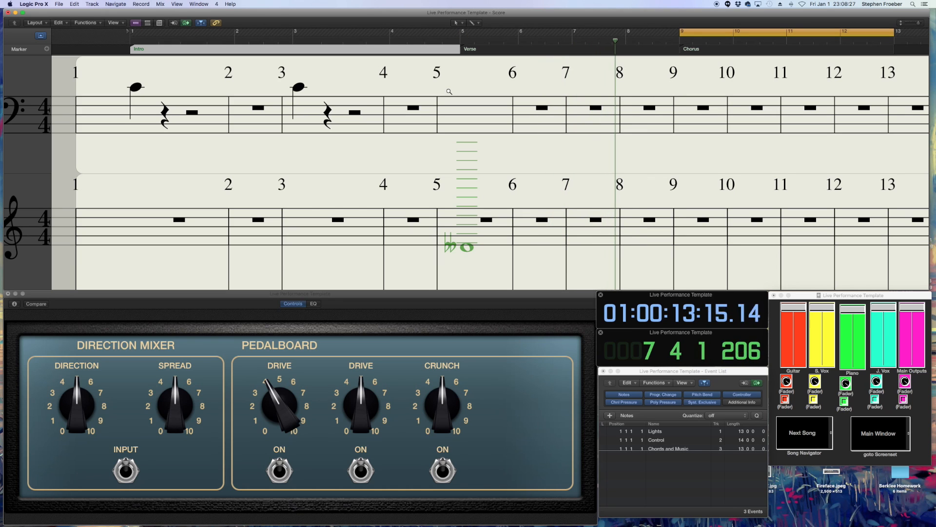